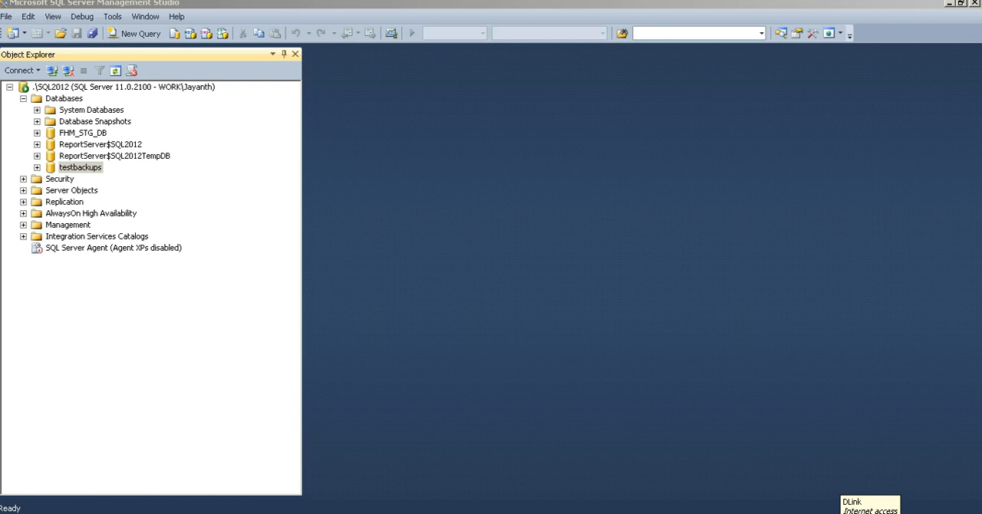
Start a database backup of testbackups and set the backup type to Transaction Log.
click(83, 175)
right_click(80, 172)
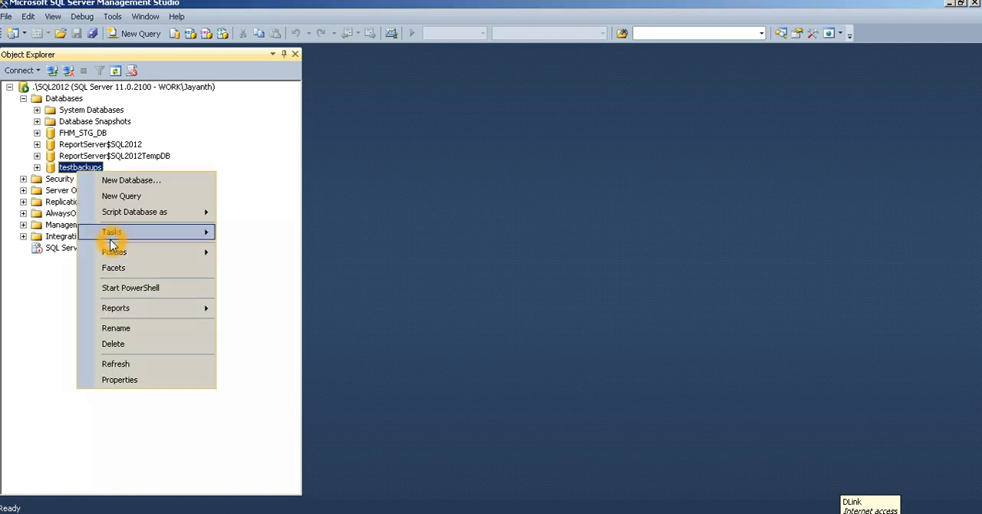
mouse_move(112, 233)
click(275, 250)
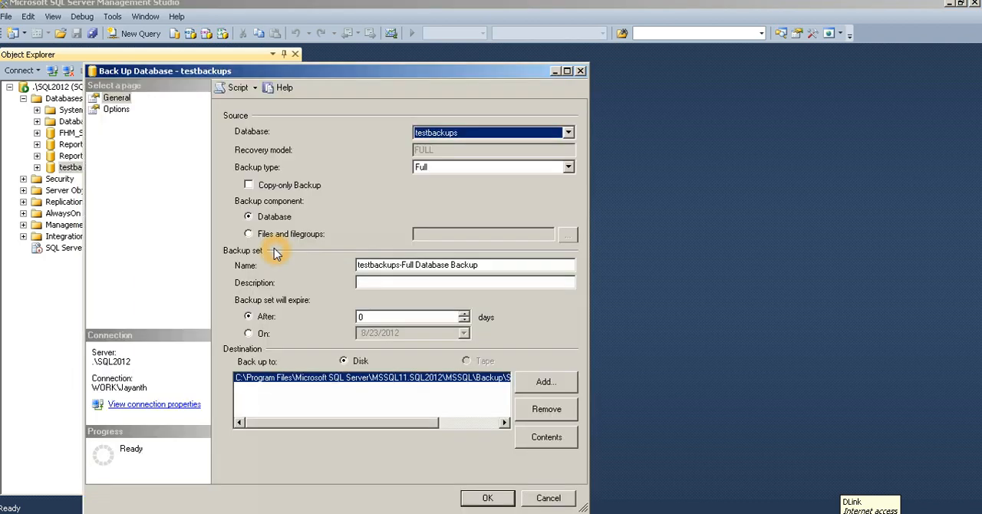
click(426, 169)
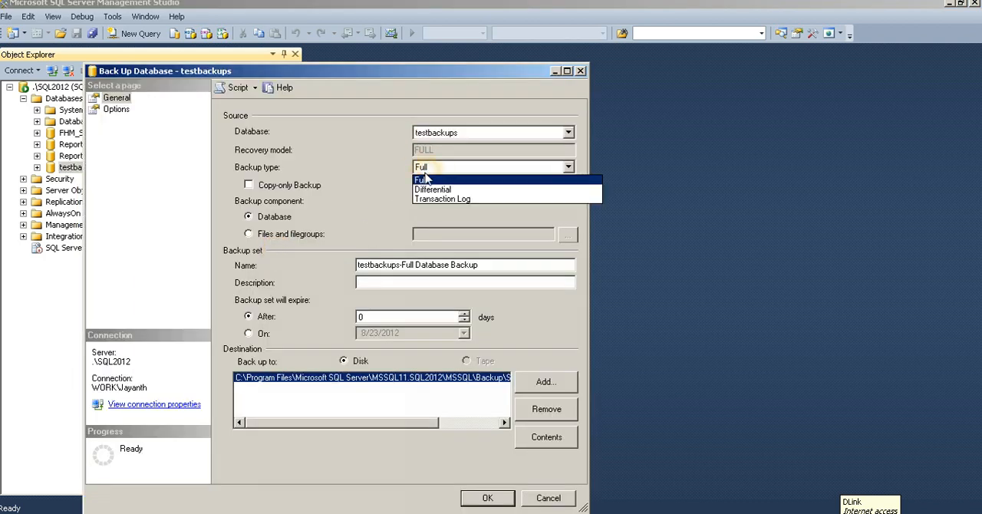
click(430, 196)
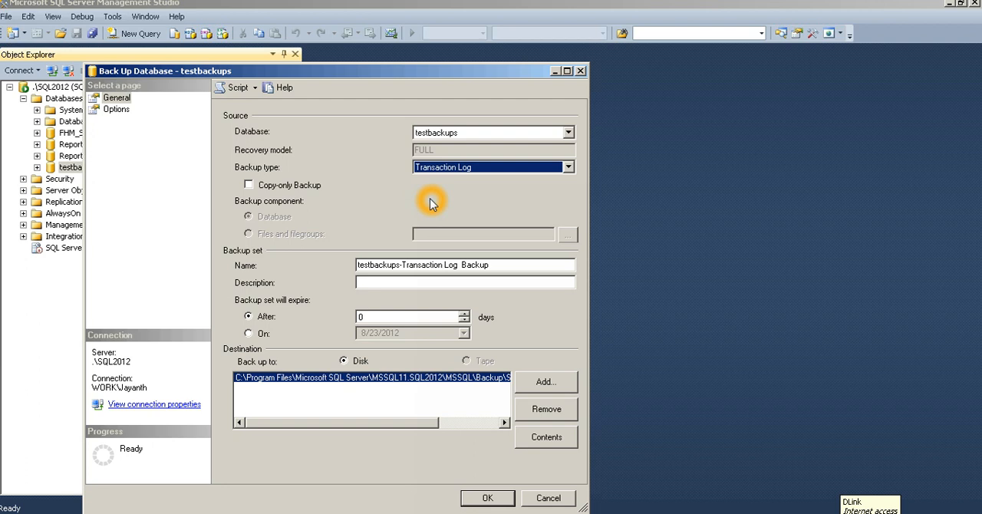
Review the type and component of the backup sets stored in the destination file SQL2012testbackup.bak.
drag(377, 422, 438, 422)
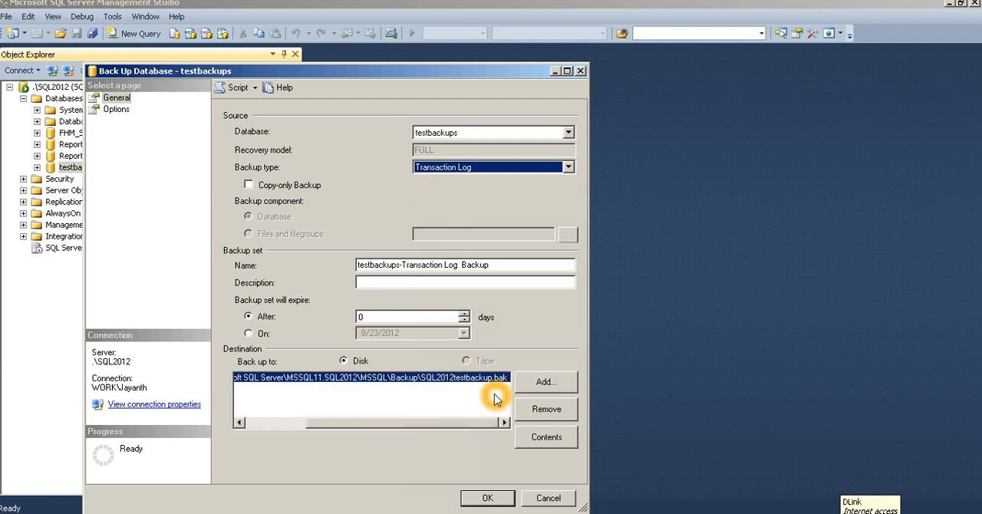
click(545, 438)
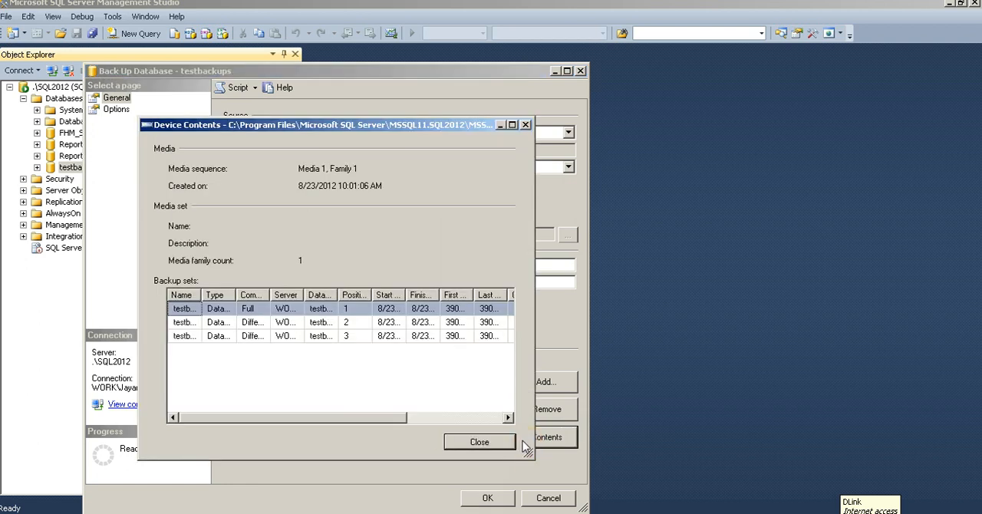
drag(239, 296, 362, 295)
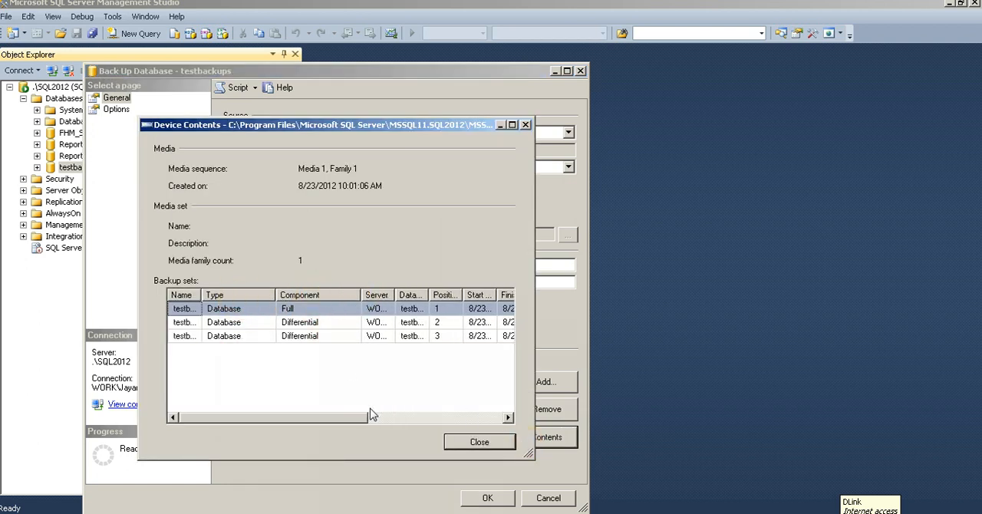
click(479, 442)
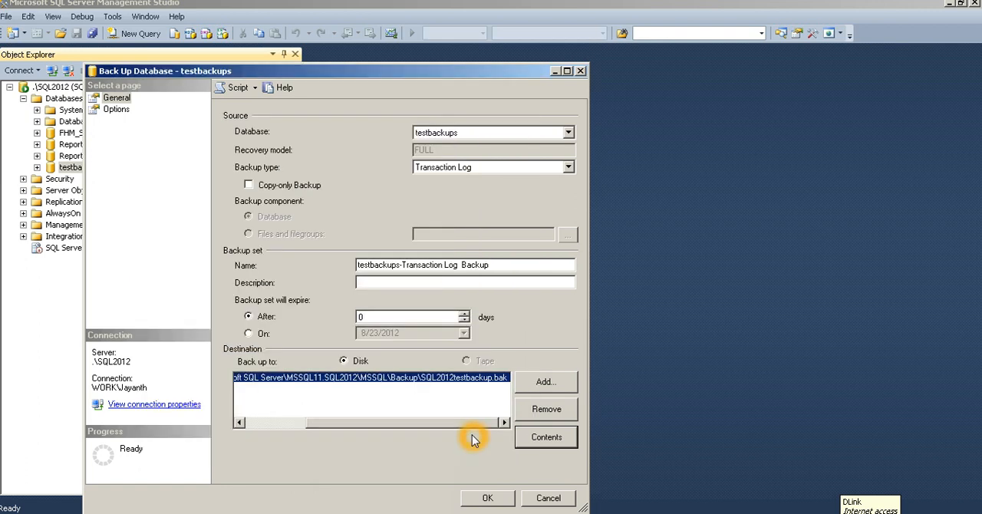
Run the testbackups log backup, appending to the existing backup set and truncating the transaction log.
click(112, 112)
click(262, 158)
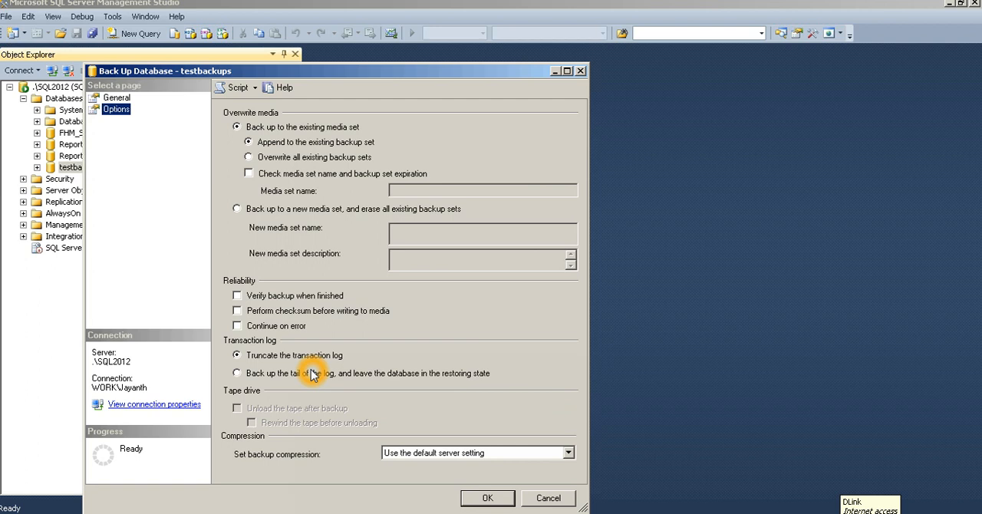
click(414, 374)
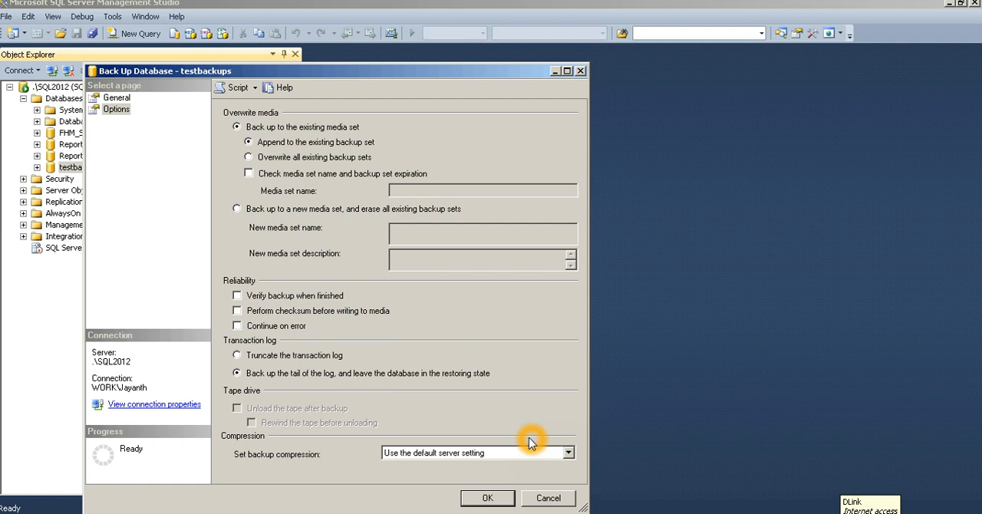
click(312, 358)
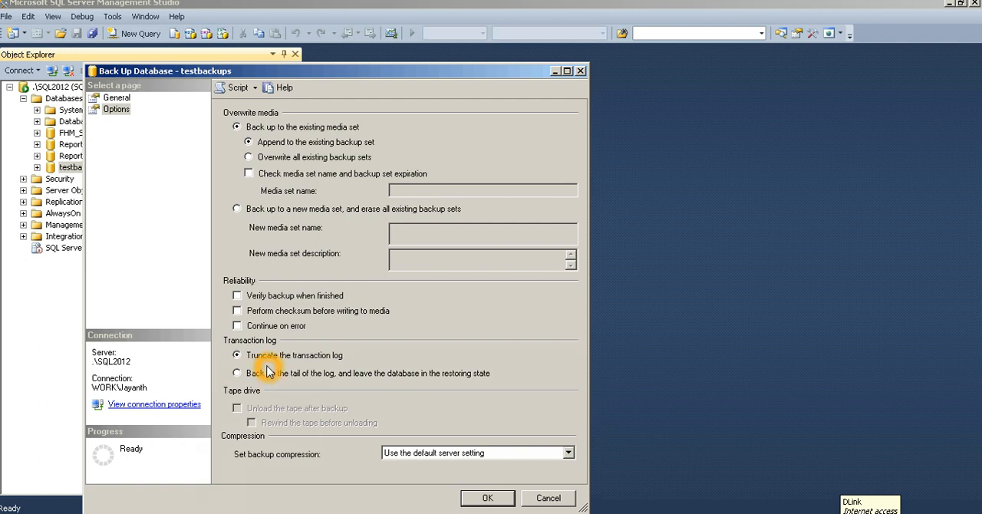
click(488, 499)
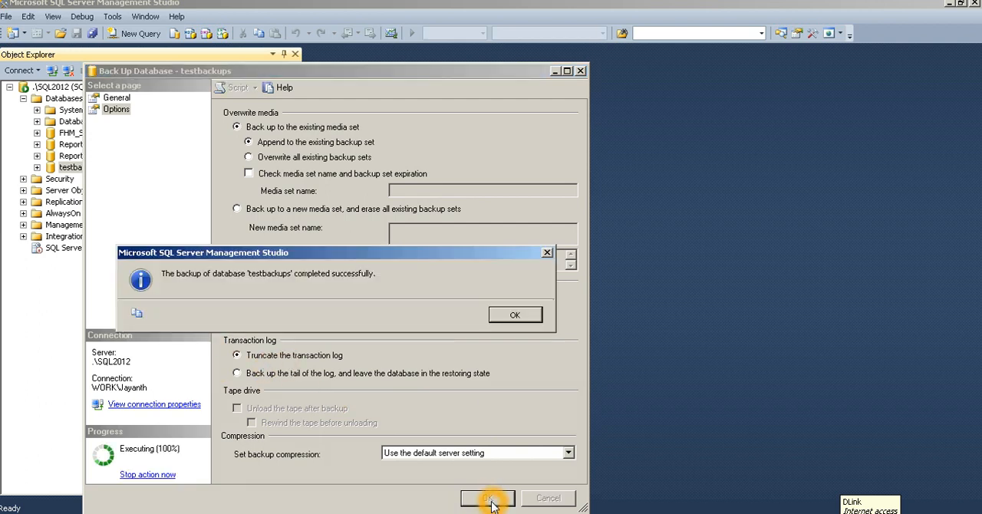
click(511, 317)
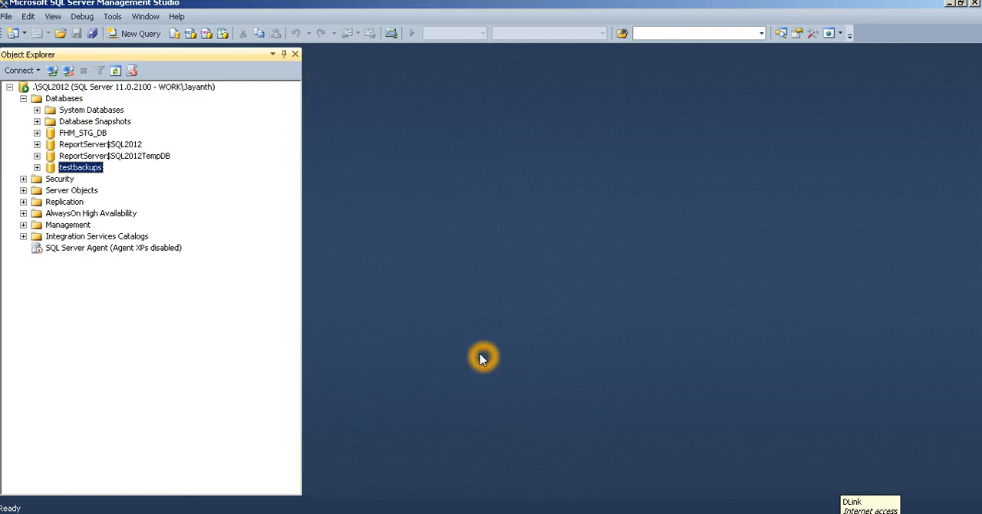
Start another backup of the testbackups database with Transaction Log as the backup type.
right_click(83, 167)
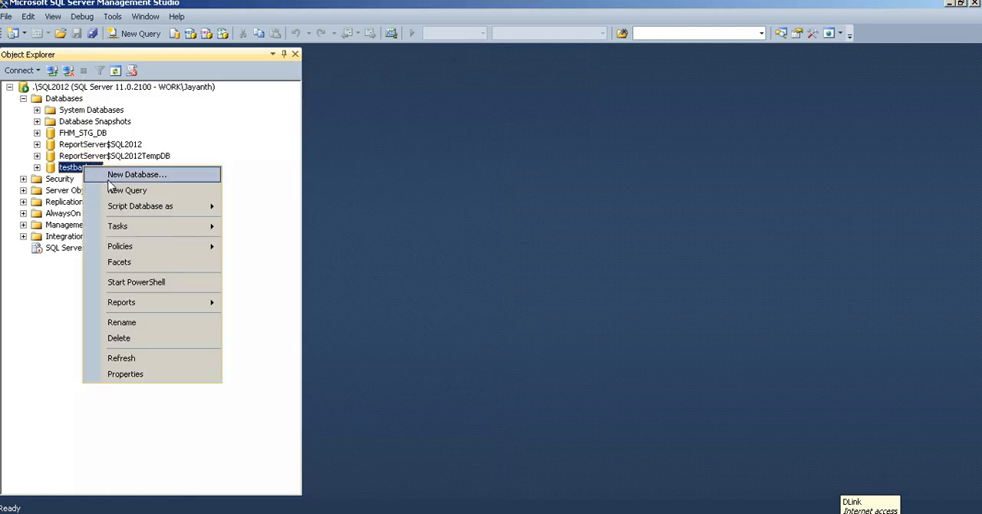
mouse_move(136, 223)
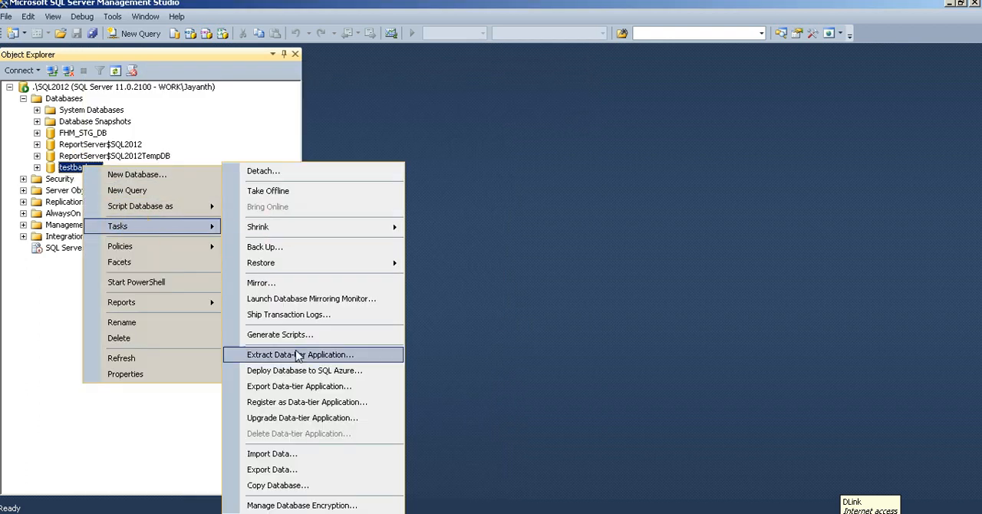
click(310, 486)
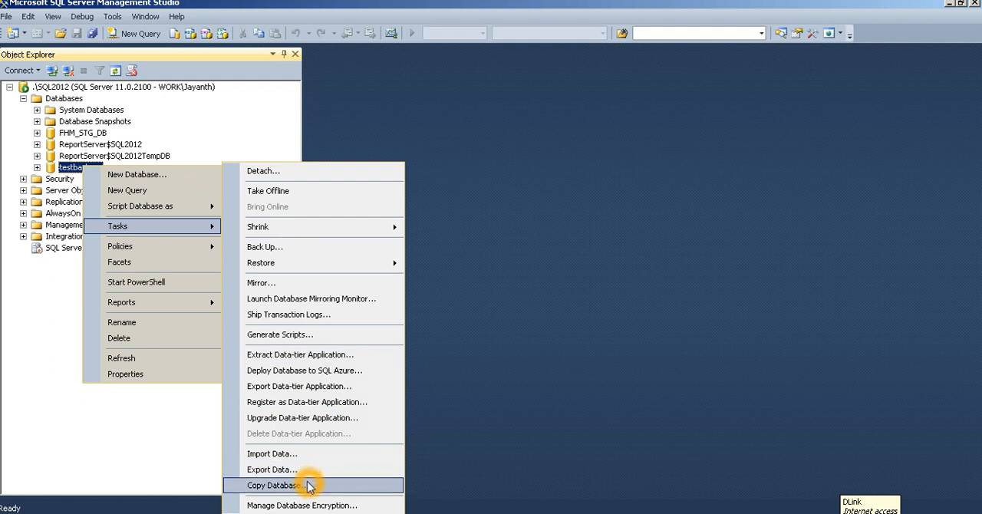
mouse_move(300, 269)
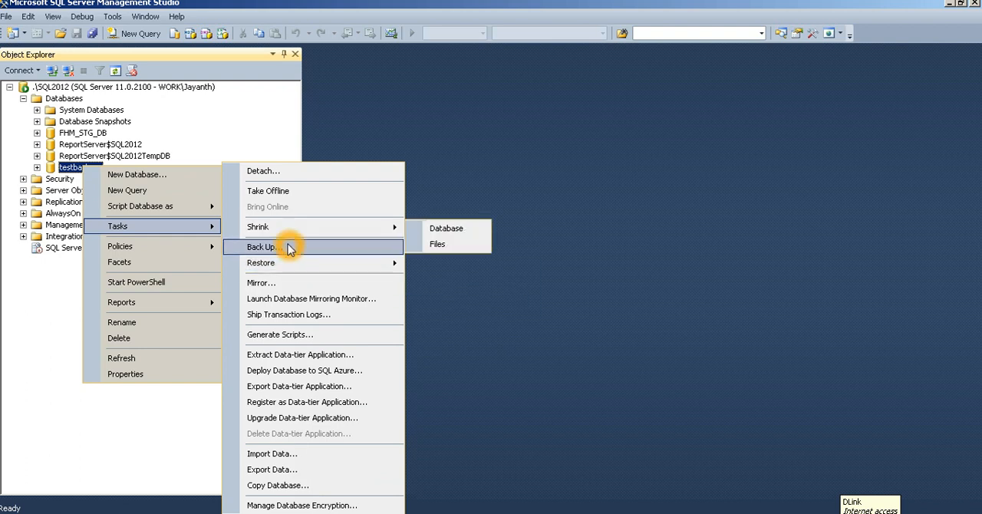
click(290, 249)
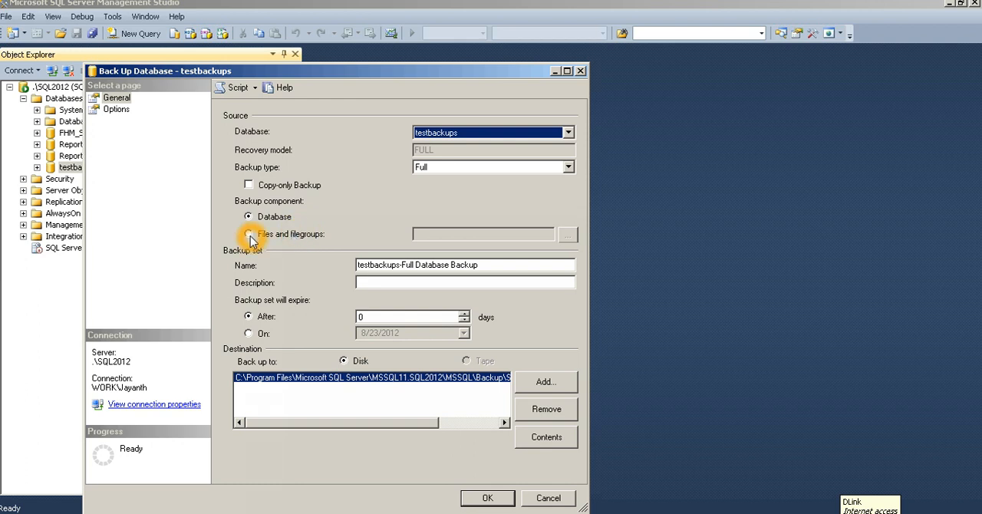
click(419, 167)
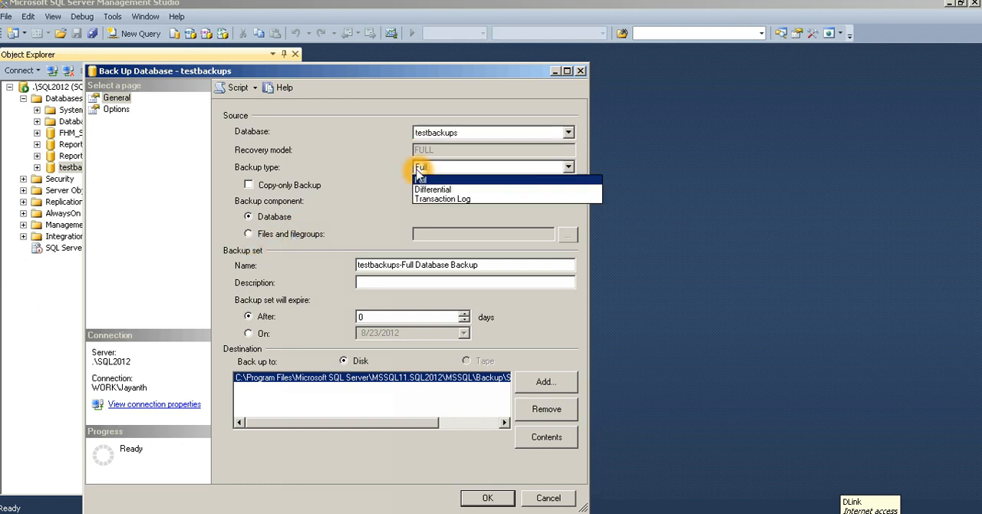
click(445, 202)
Back up the tail of the testbackups log, leaving the database in the restoring state.
click(119, 110)
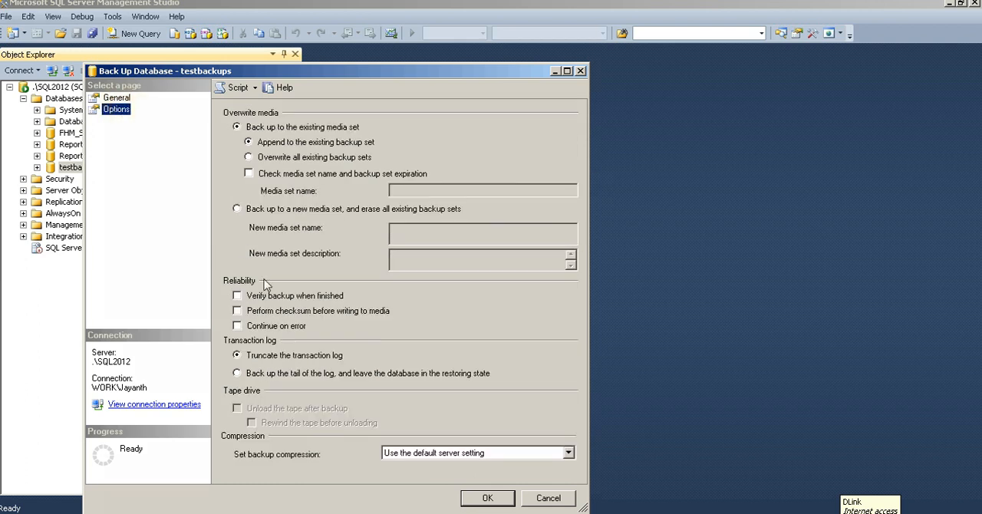
click(236, 373)
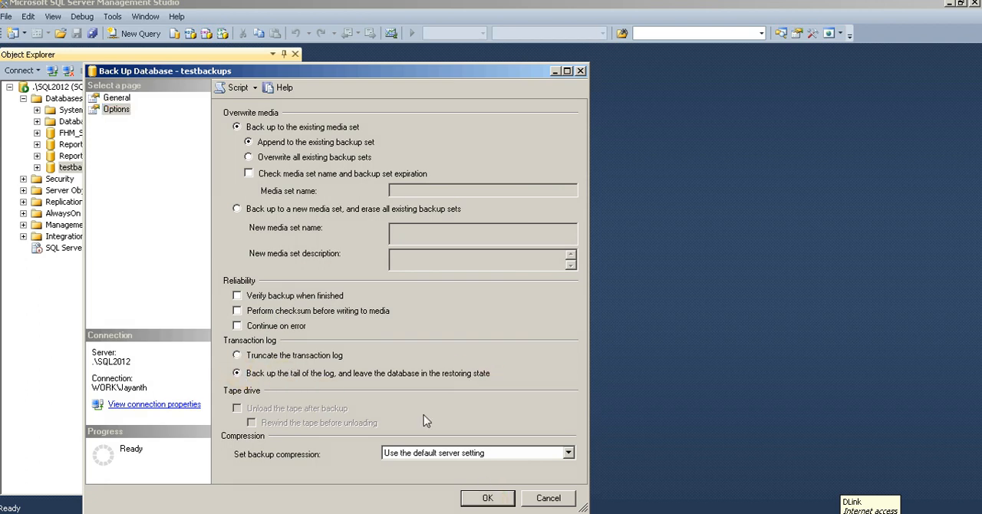
click(468, 377)
click(348, 375)
click(445, 377)
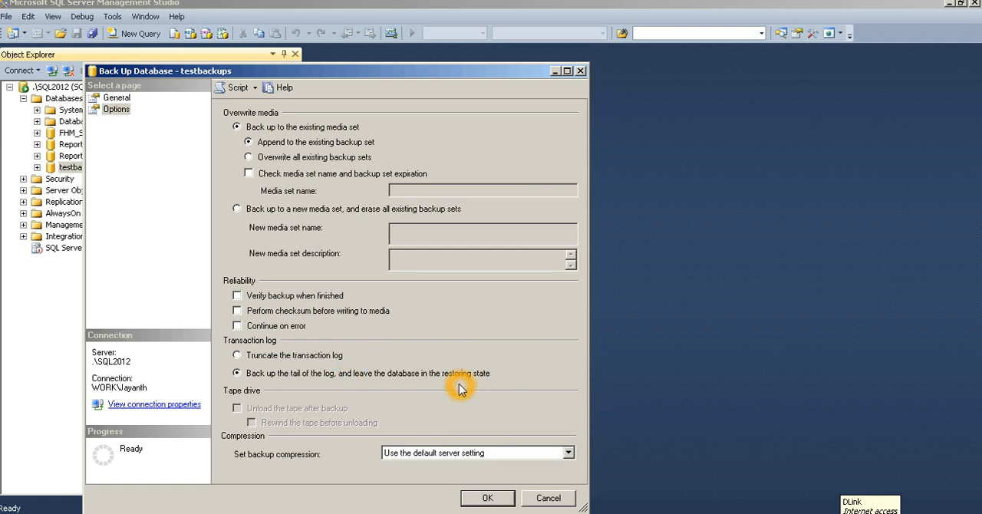
click(473, 383)
click(489, 499)
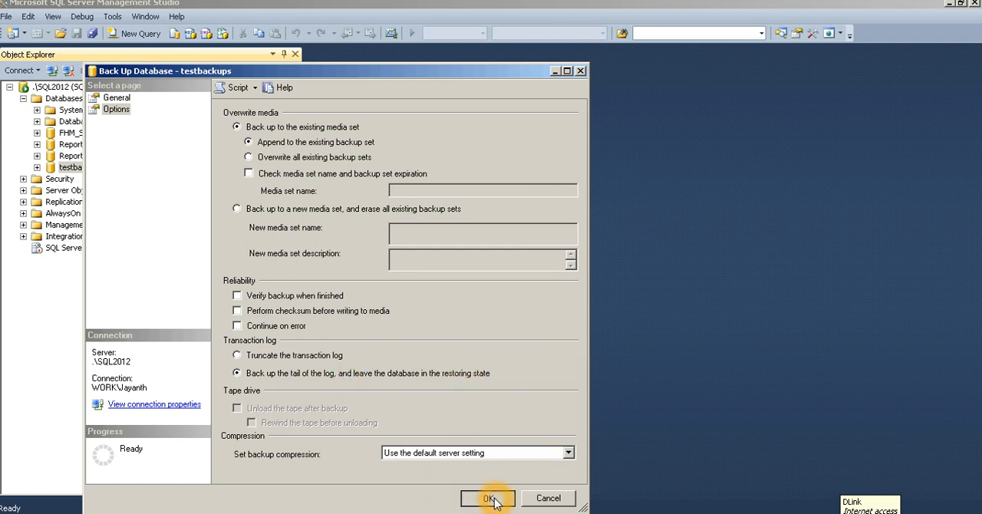
click(508, 316)
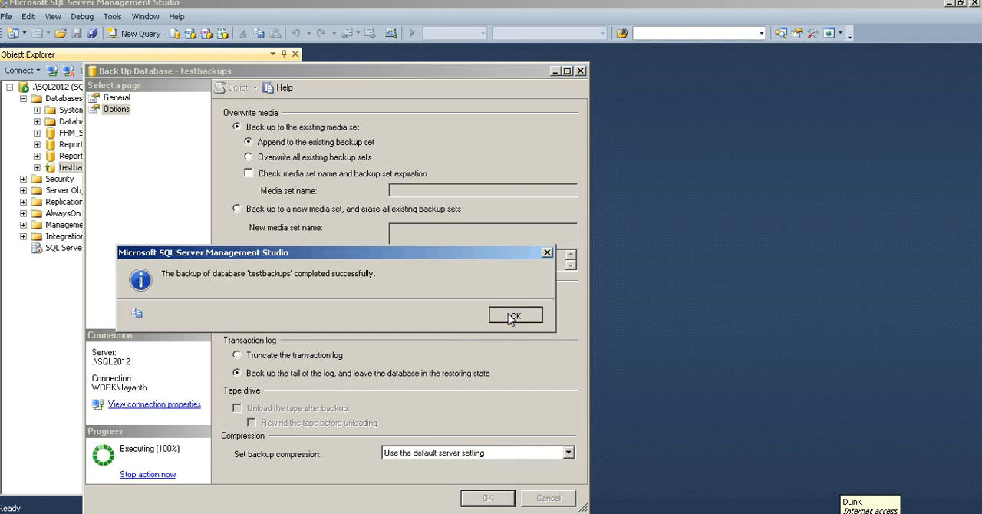
Expand the testbackups database in the object tree and check whether its tables and other folders are accessible.
click(83, 168)
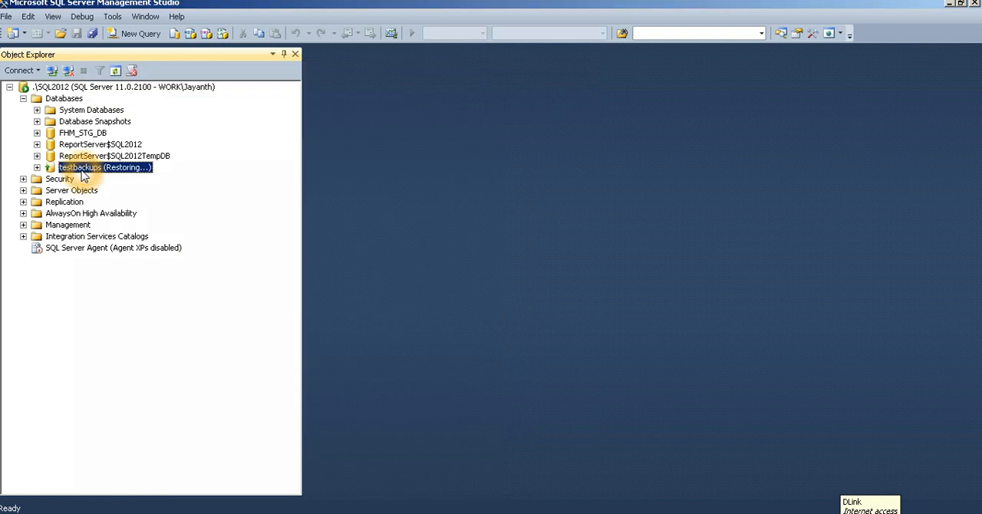
click(37, 168)
click(94, 344)
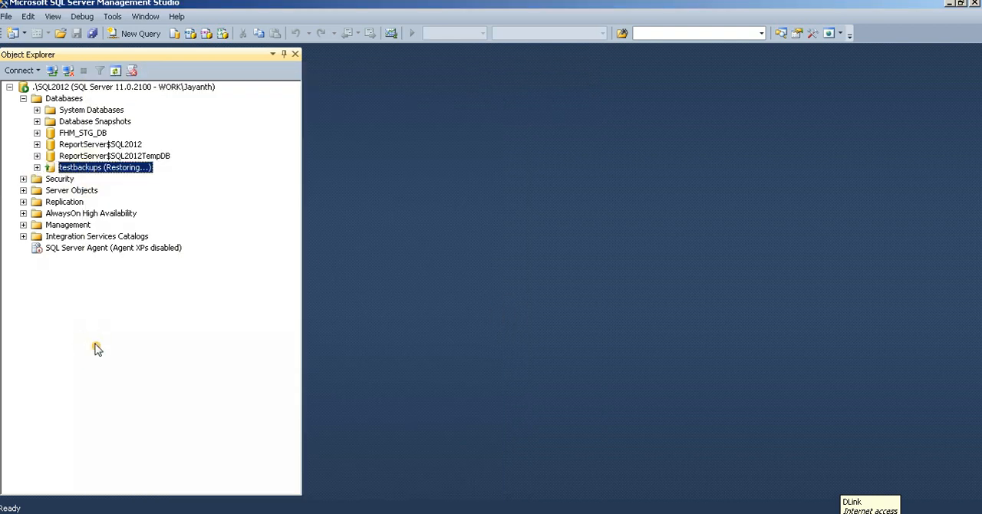
click(37, 168)
click(51, 191)
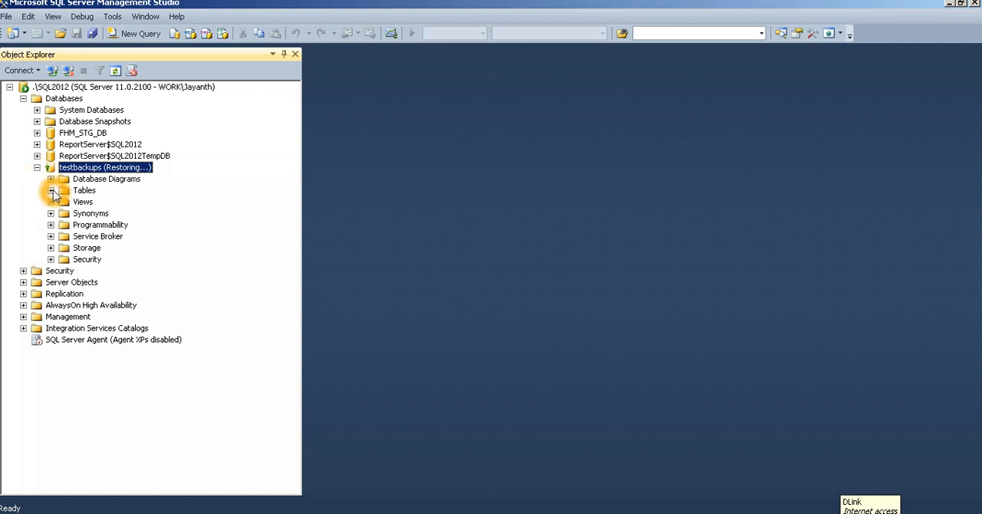
click(113, 368)
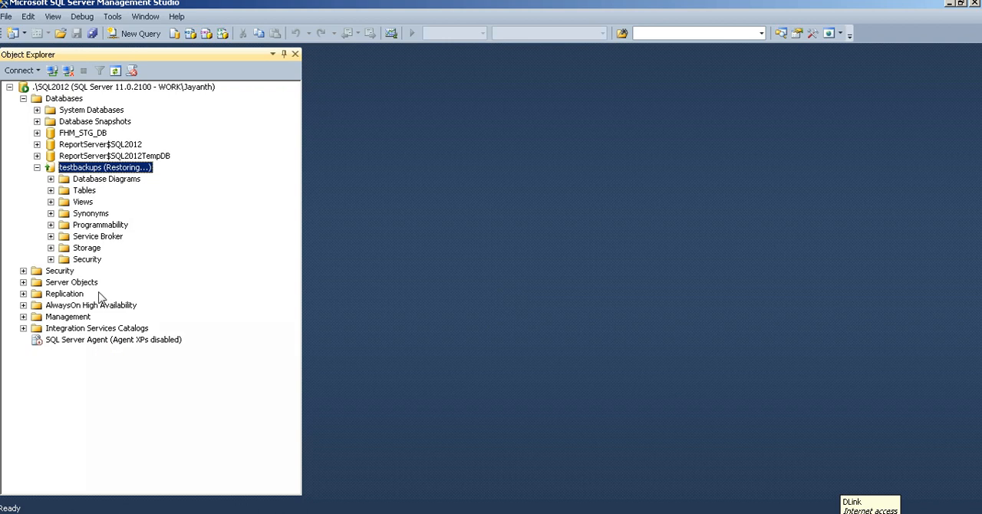
click(84, 238)
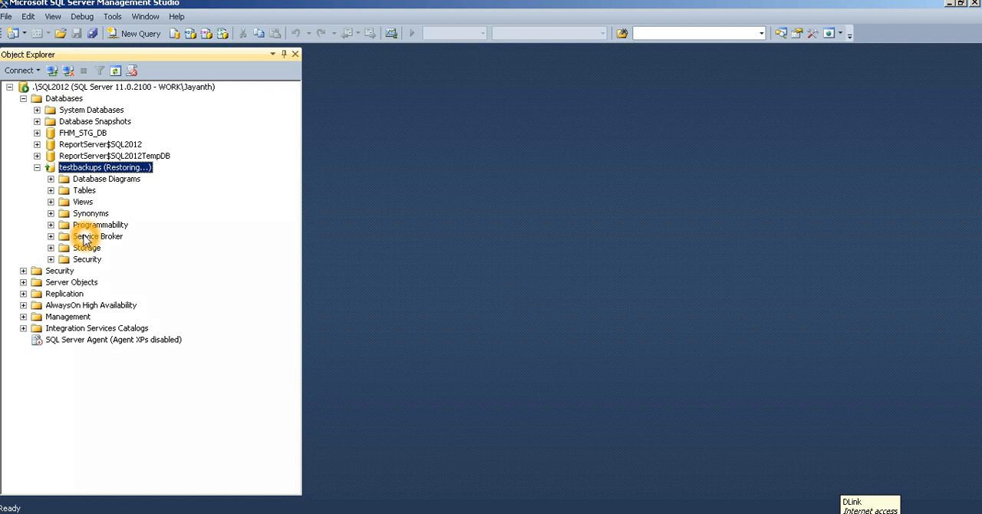
click(92, 207)
click(119, 400)
click(87, 187)
Delete the testbackups database, closing its existing connections.
right_click(86, 167)
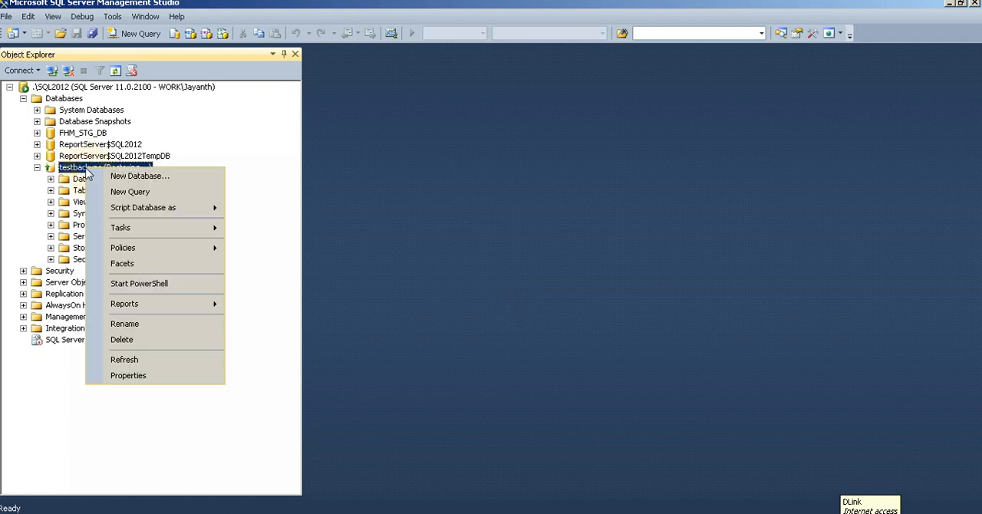
click(135, 339)
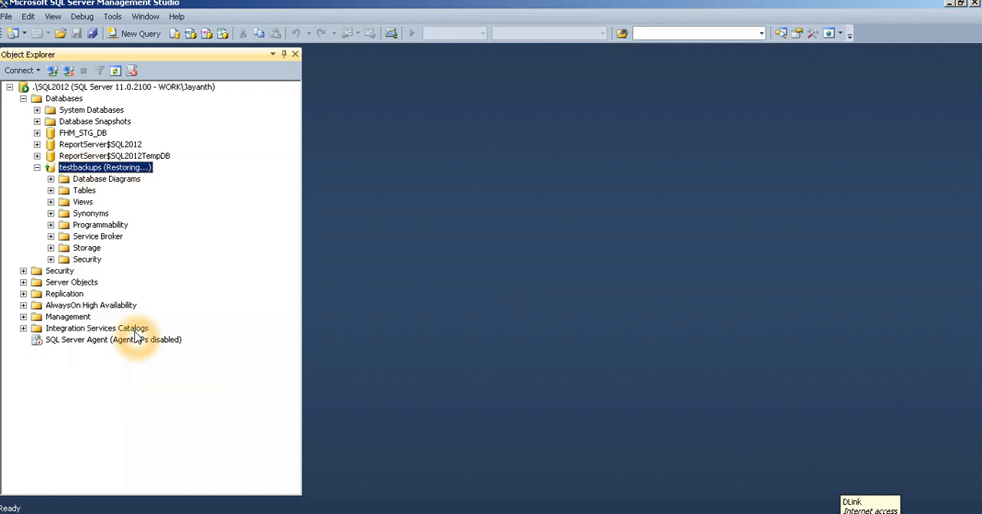
click(439, 432)
click(627, 465)
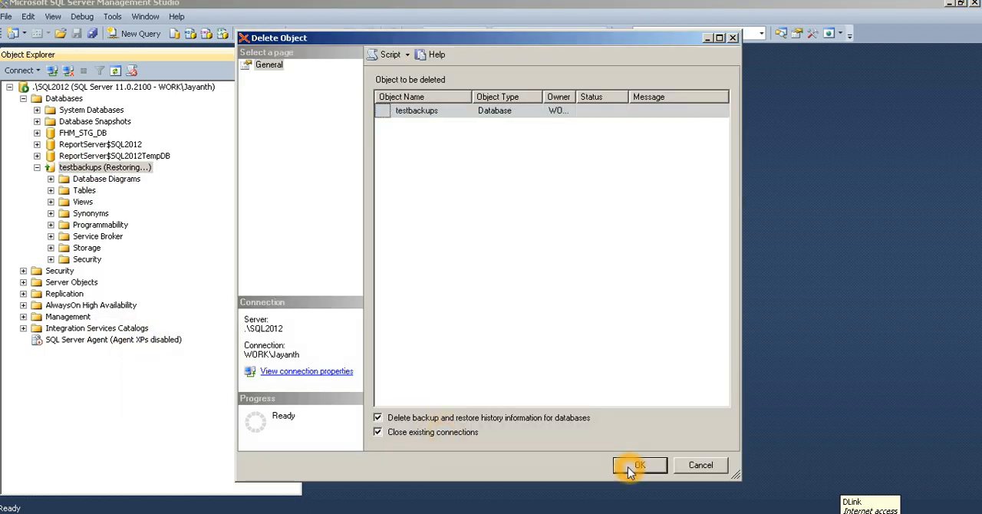
click(220, 438)
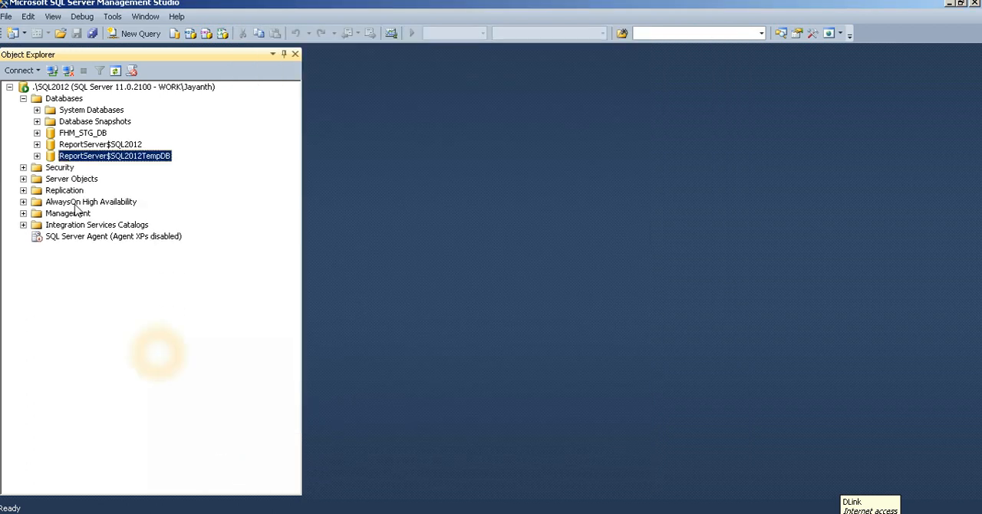
Open the database restore dialog from the Databases folder of the SQL2012 server.
click(37, 100)
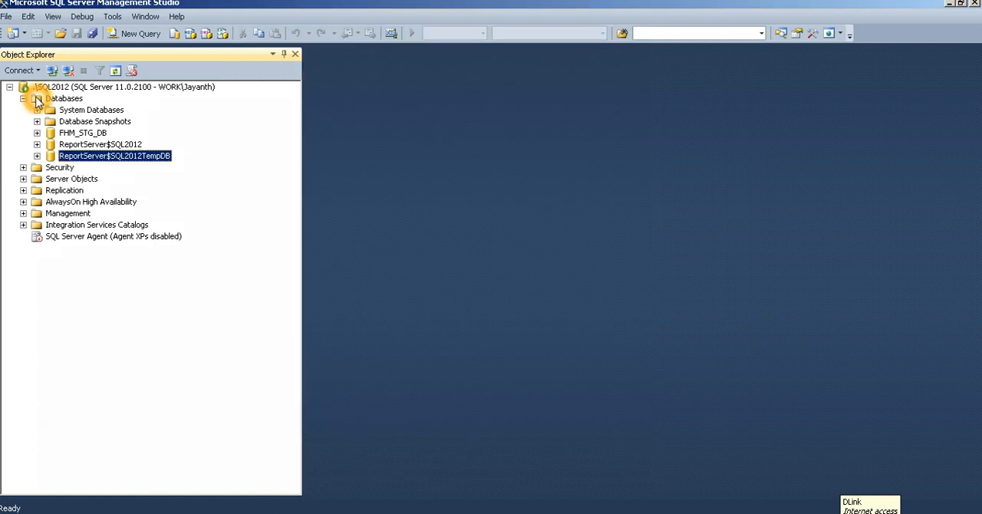
right_click(38, 100)
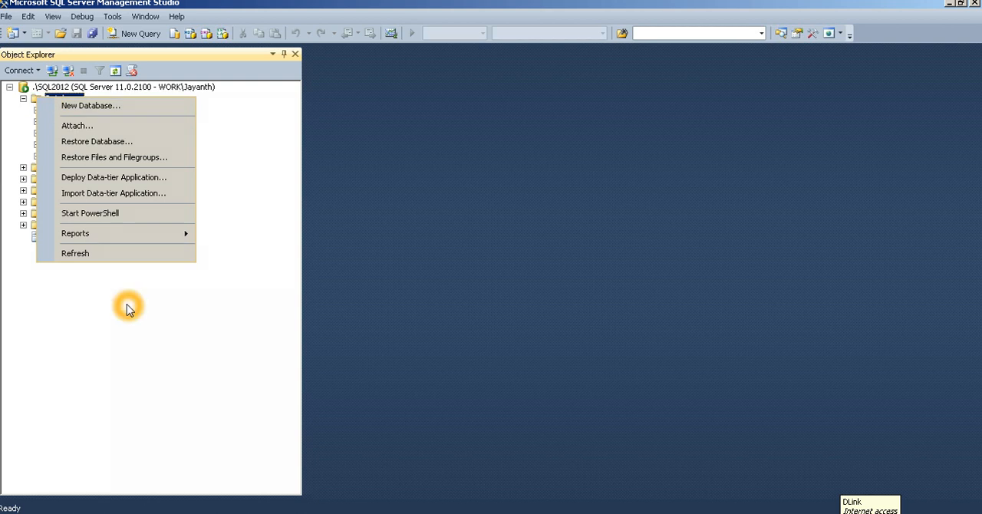
click(129, 307)
right_click(51, 100)
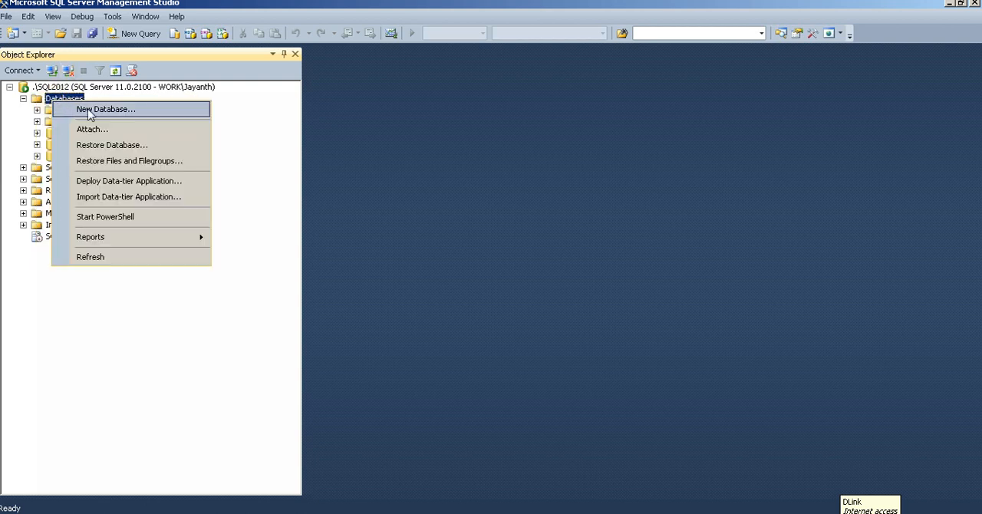
click(104, 146)
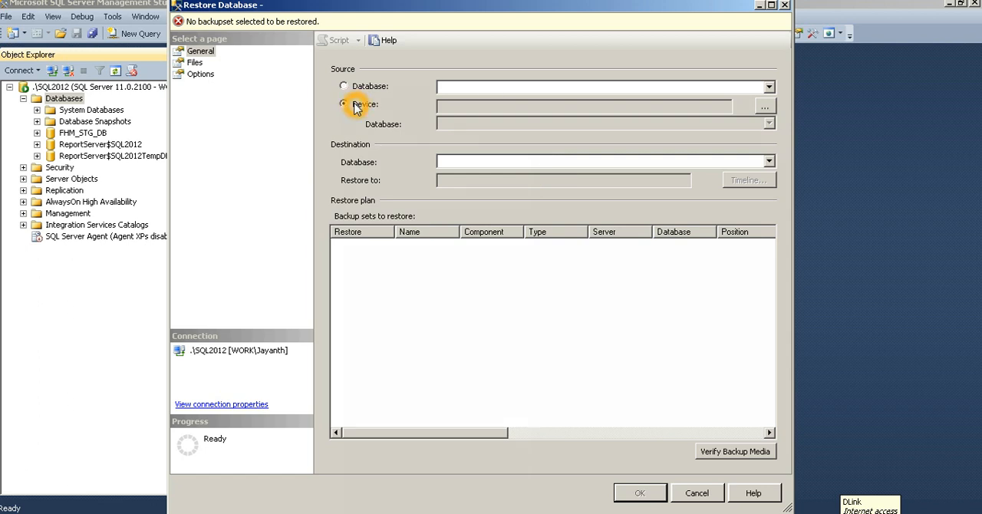
Use a device as the restore source and add the backup file SQL2012testbackup.bak.
click(357, 105)
click(765, 107)
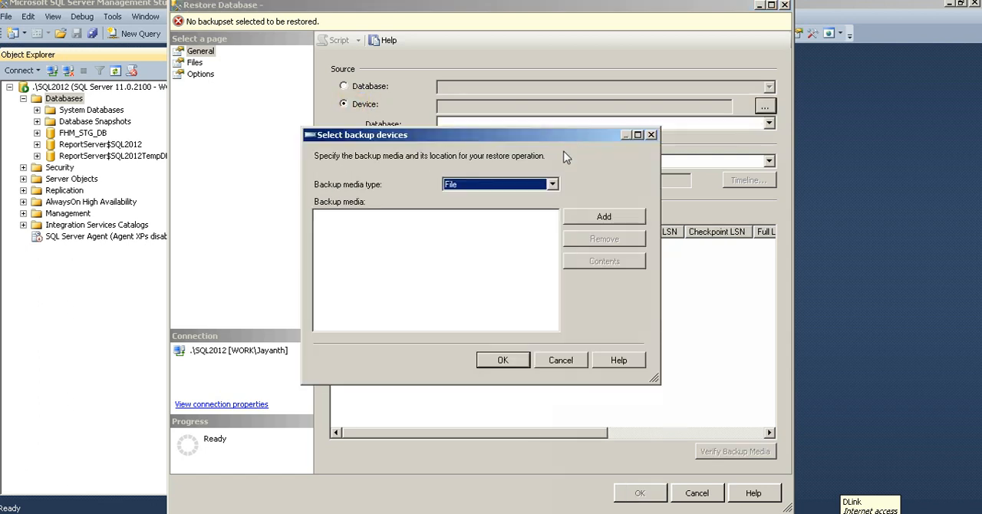
click(607, 218)
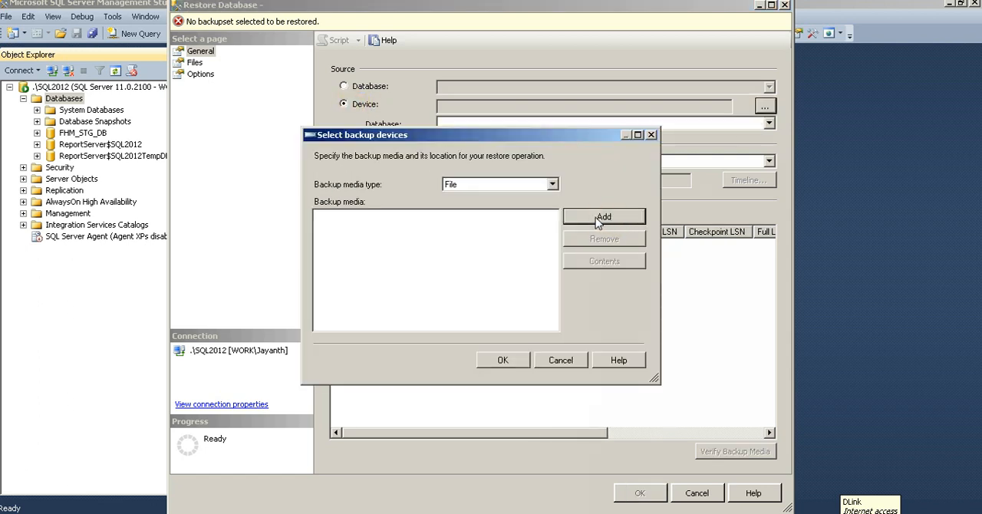
click(496, 152)
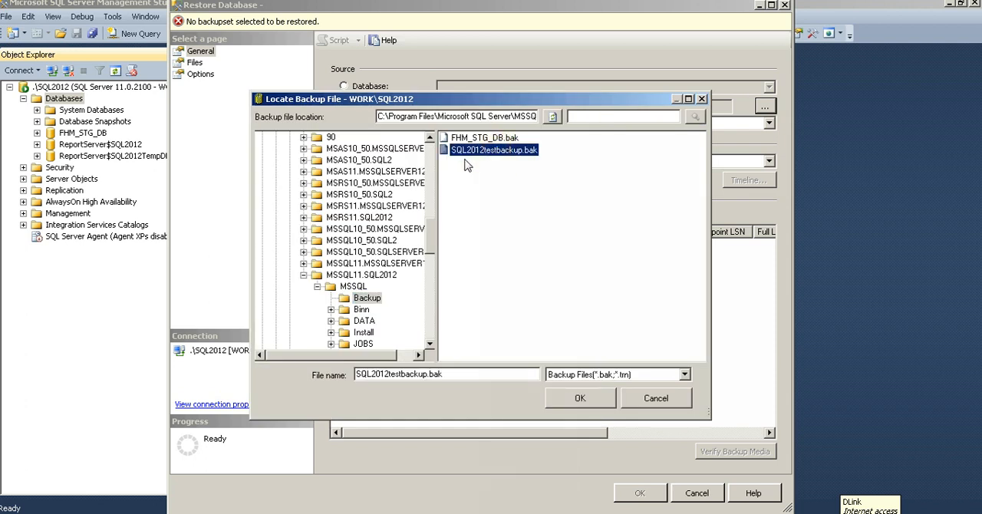
click(580, 398)
click(495, 360)
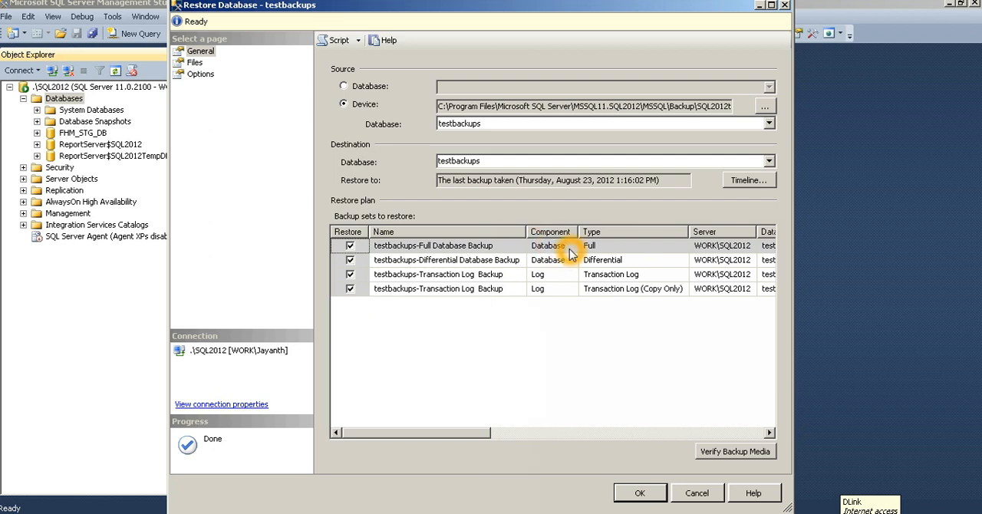
Review the transaction log backups in the restore plan and show the backup timeline at an Hour interval.
click(618, 275)
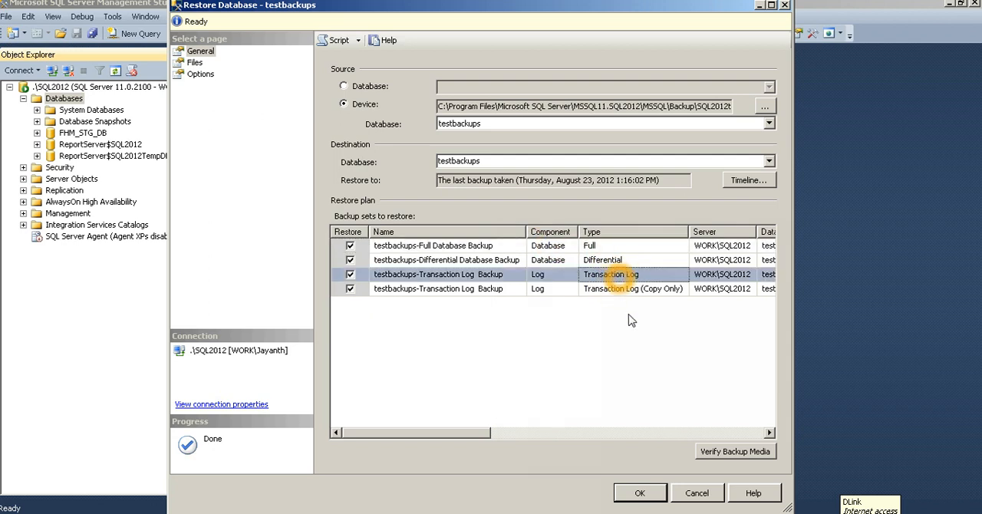
click(623, 289)
drag(465, 432, 442, 419)
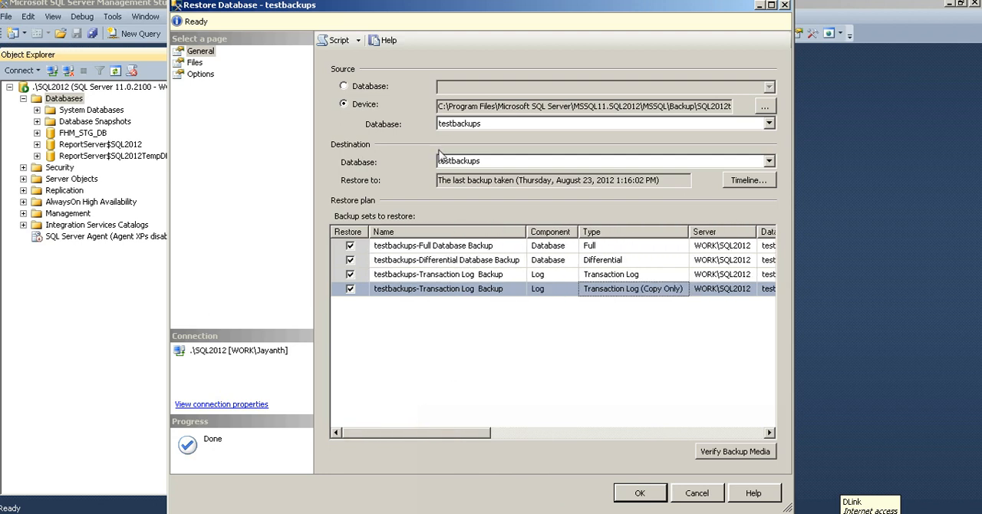
click(761, 185)
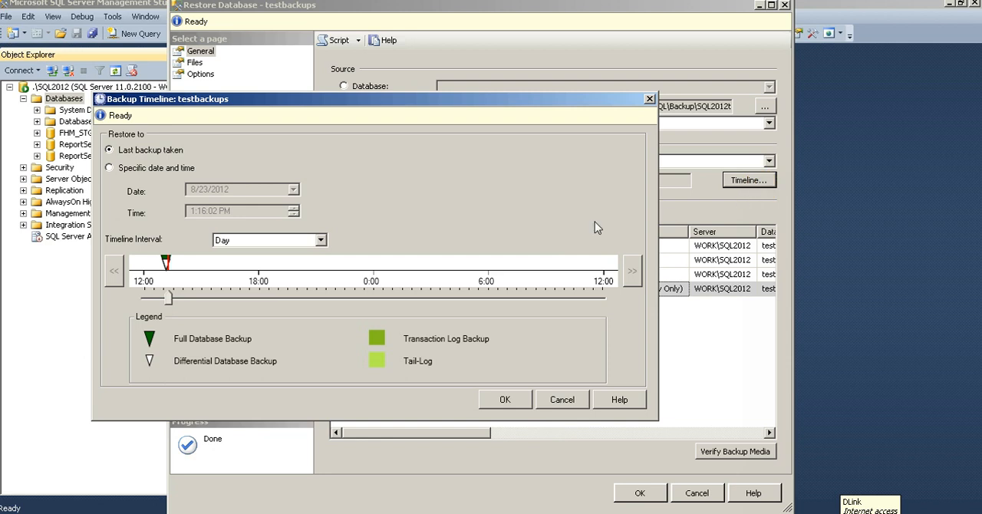
click(282, 241)
click(269, 253)
click(121, 275)
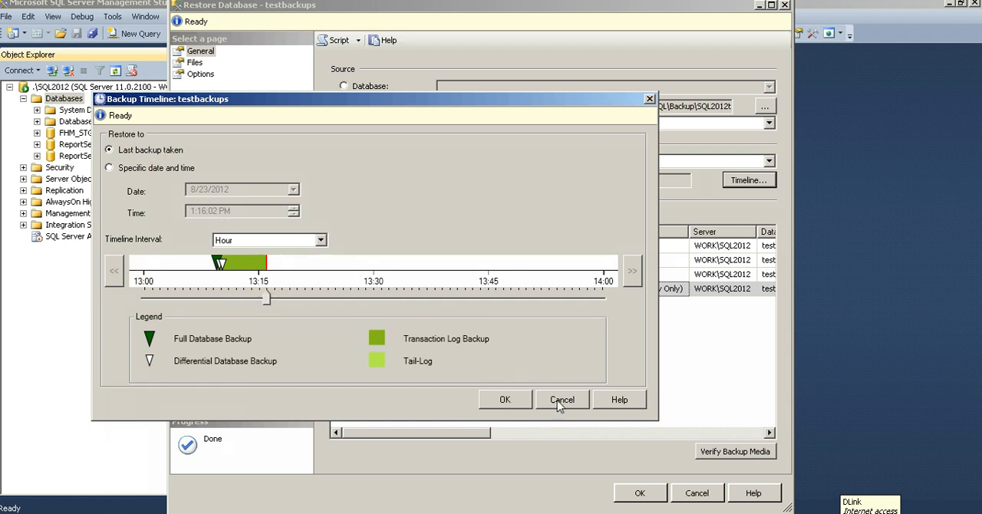
click(430, 396)
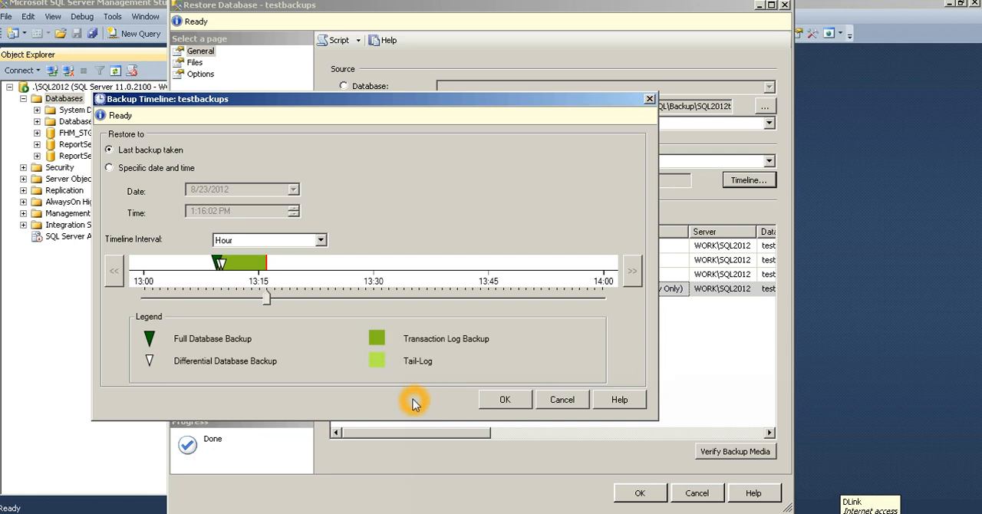
Restore to a specific date and time, moving the restore point on the timeline to 1:12:26 PM on 8/23/2012.
click(165, 169)
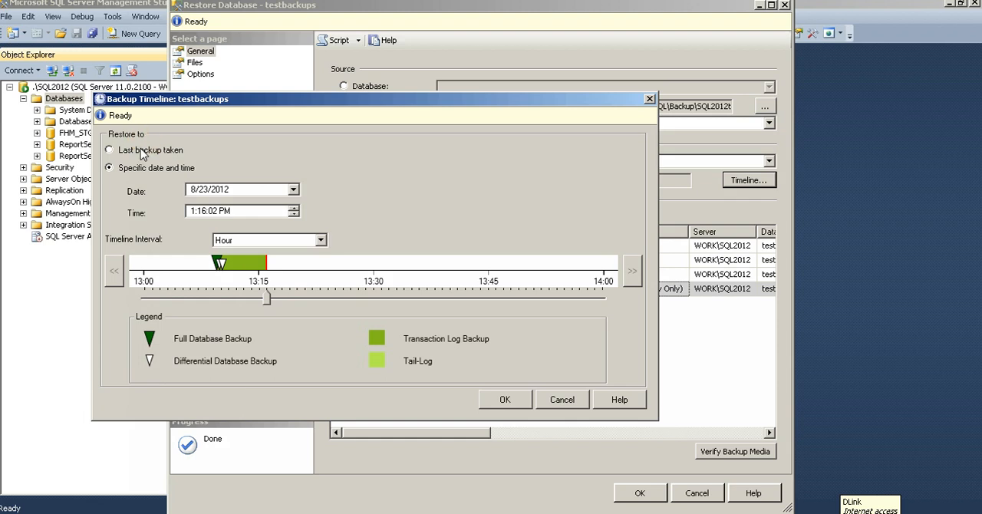
click(138, 151)
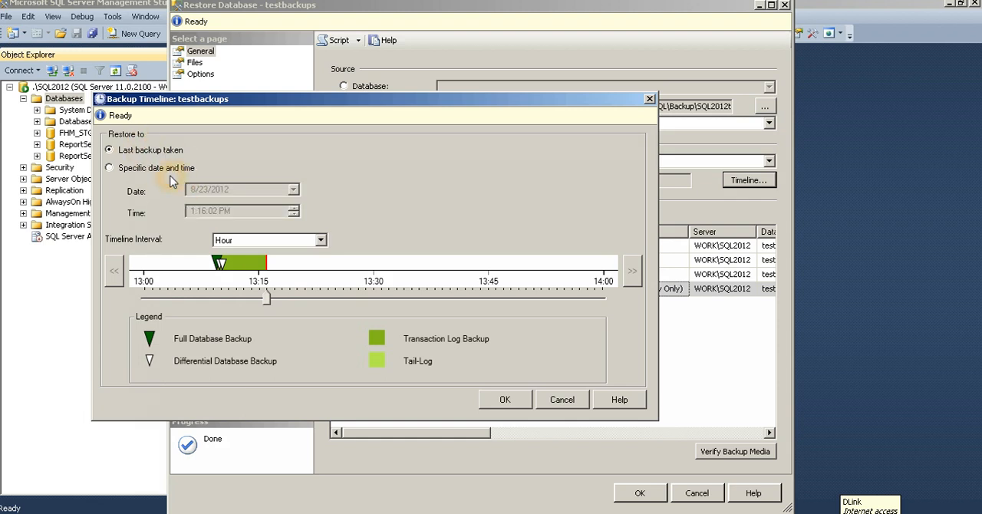
click(141, 172)
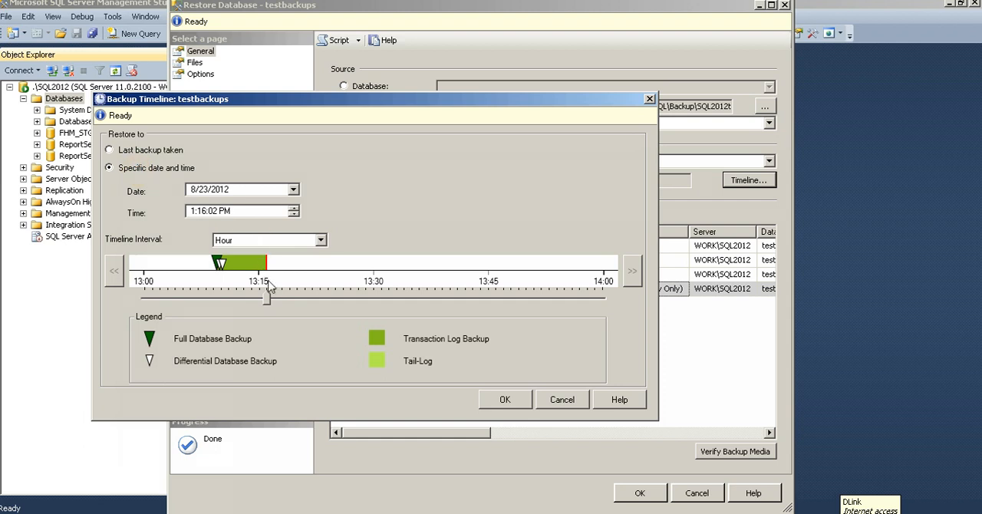
mouse_move(268, 300)
mouse_down()
mouse_move(220, 298)
mouse_move(252, 302)
mouse_move(241, 302)
mouse_up()
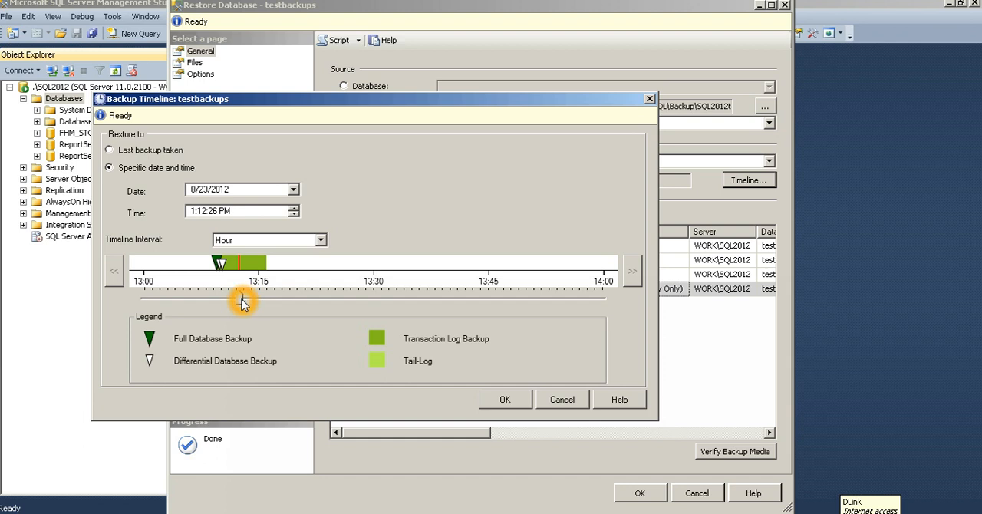
Try the Week interval on the timeline, return to Hour and move the restore point to 1:16:02 PM.
click(244, 241)
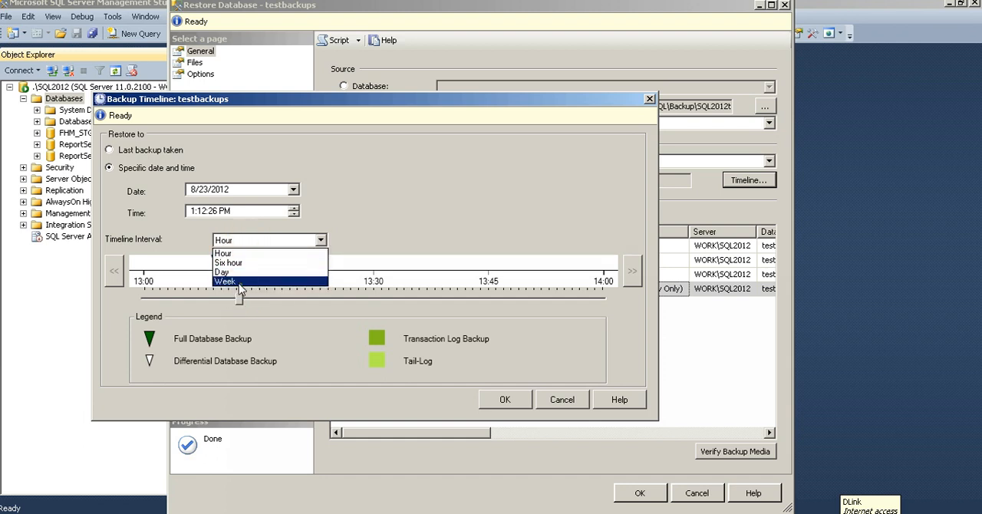
click(242, 282)
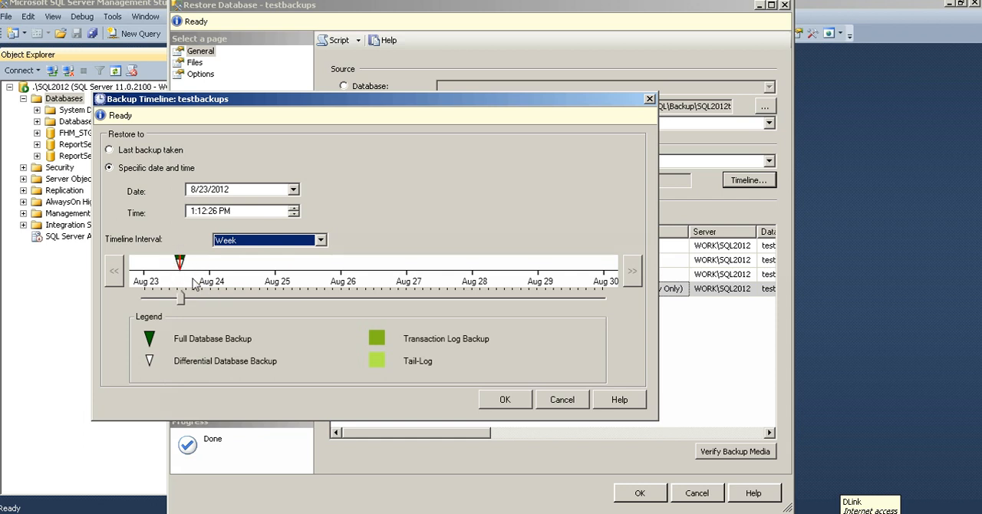
click(230, 241)
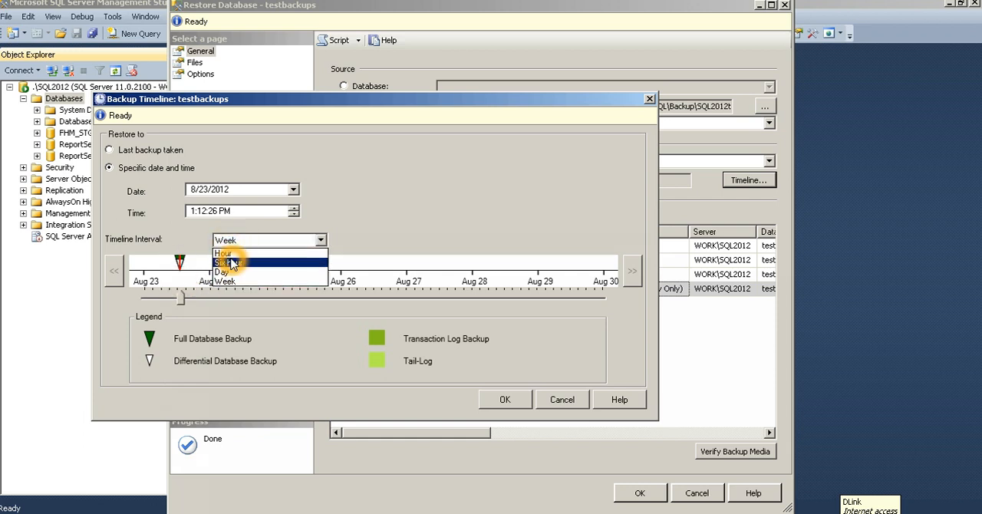
click(227, 265)
mouse_move(241, 296)
mouse_down()
mouse_move(218, 292)
mouse_move(263, 298)
mouse_move(230, 299)
mouse_move(220, 287)
mouse_move(272, 296)
mouse_up()
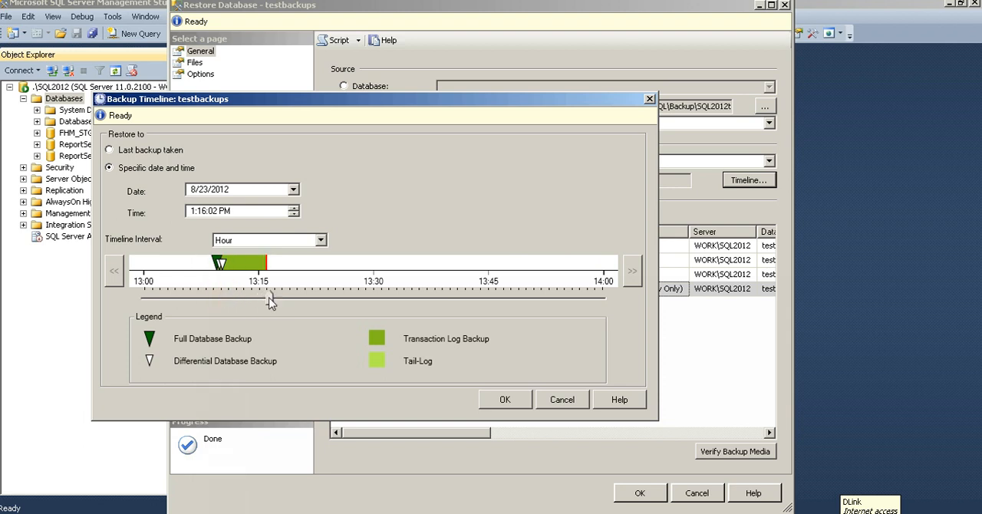
Set the timeline to restore to the last backup taken, and exclude both transaction log backups from the restore plan.
click(152, 152)
click(515, 402)
click(518, 400)
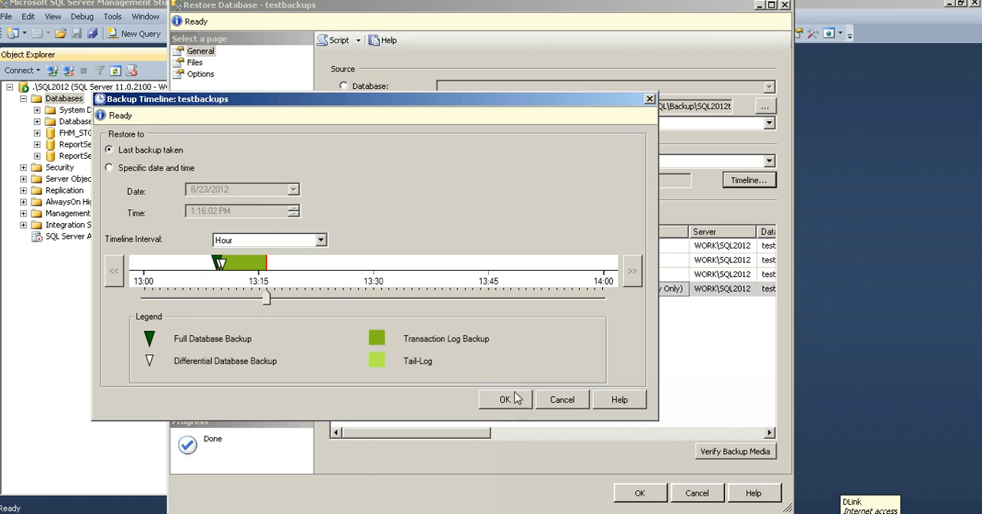
click(514, 409)
click(513, 401)
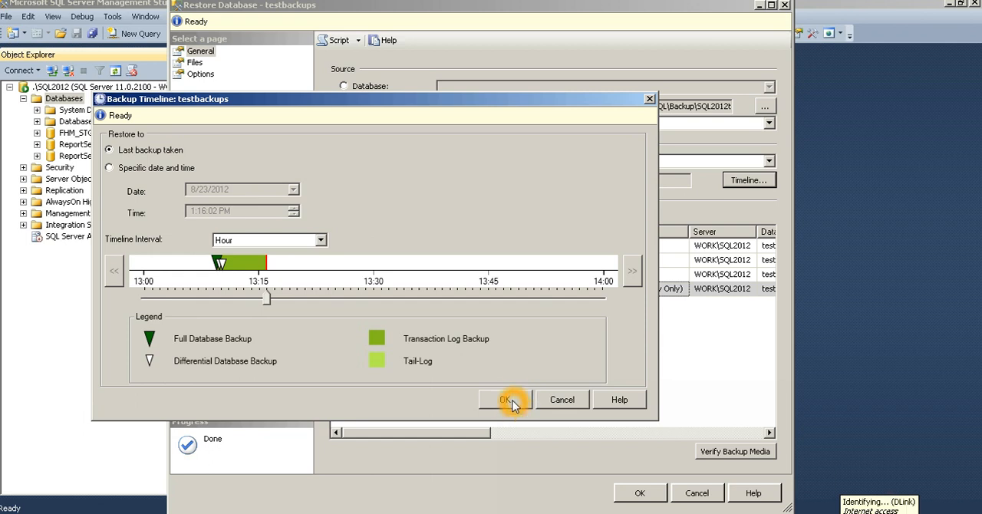
click(512, 403)
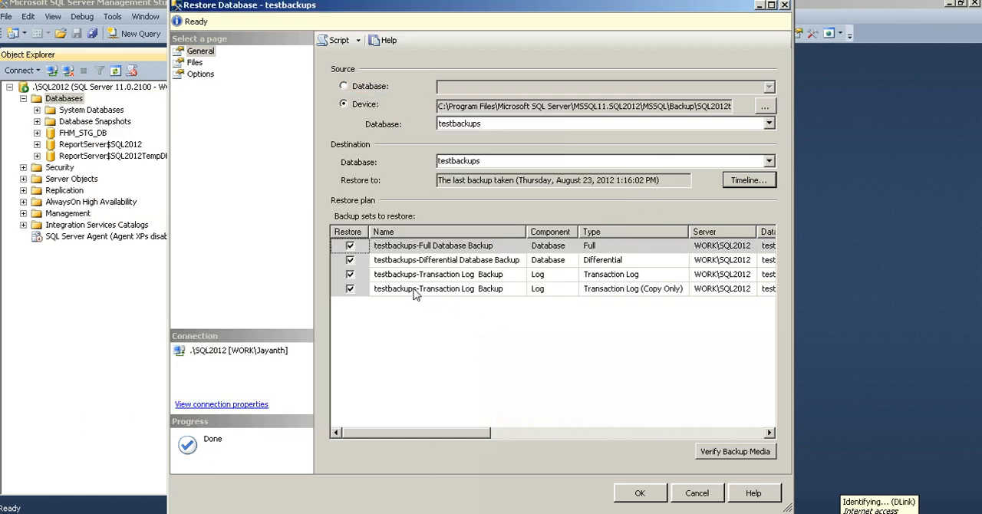
click(351, 275)
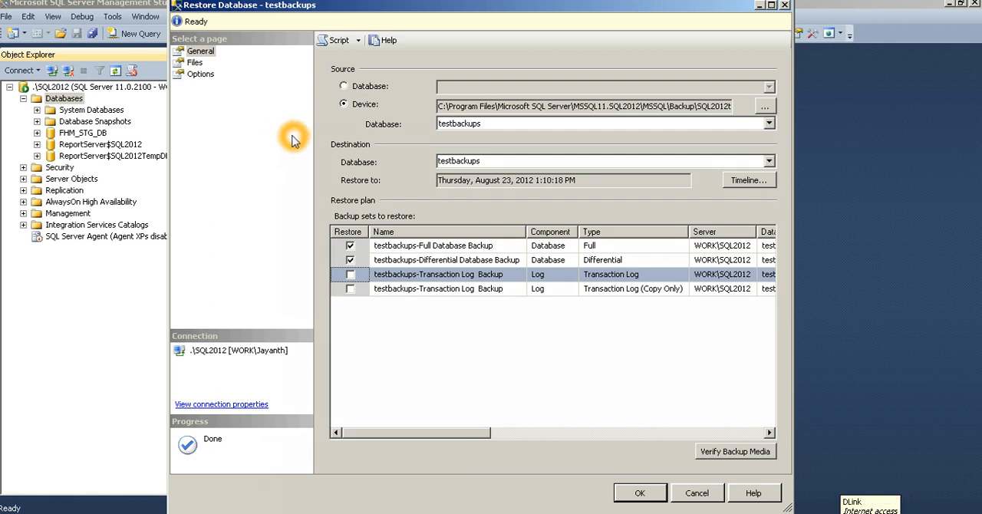
Examine the Restore As paths of the testbackups data file and log file.
click(197, 63)
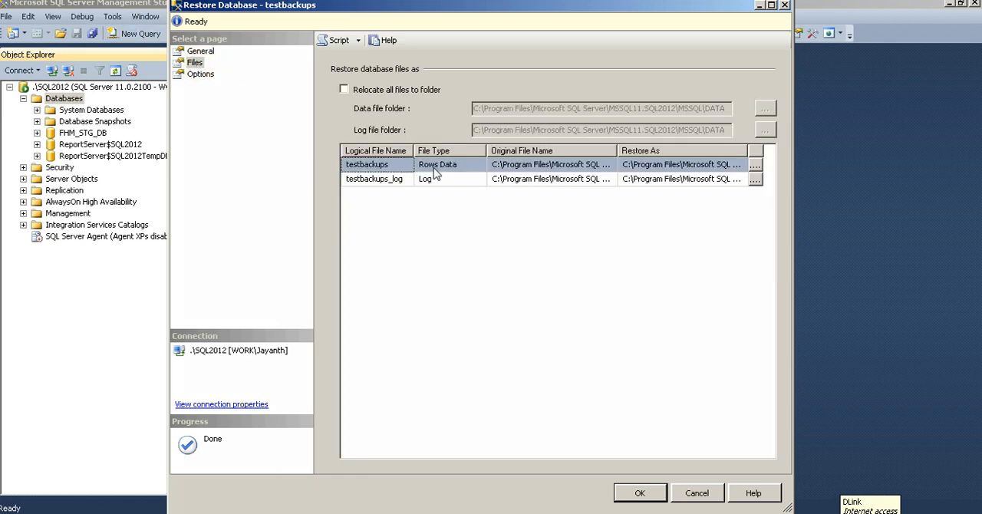
click(666, 164)
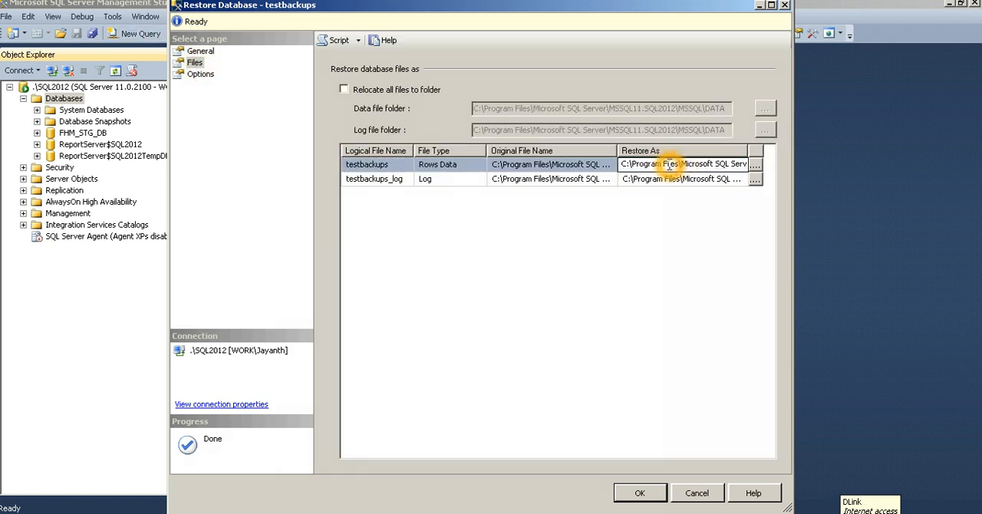
click(697, 187)
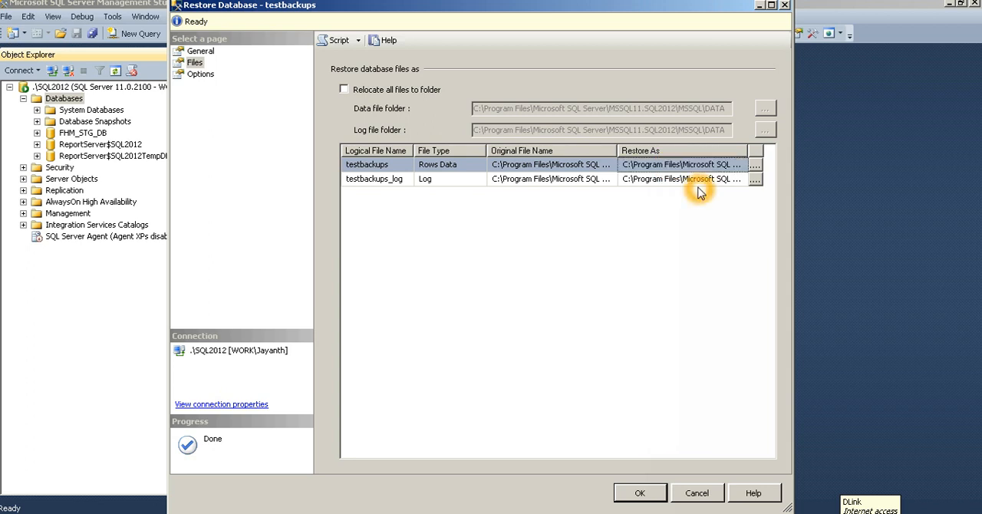
click(697, 183)
click(698, 185)
key(End)
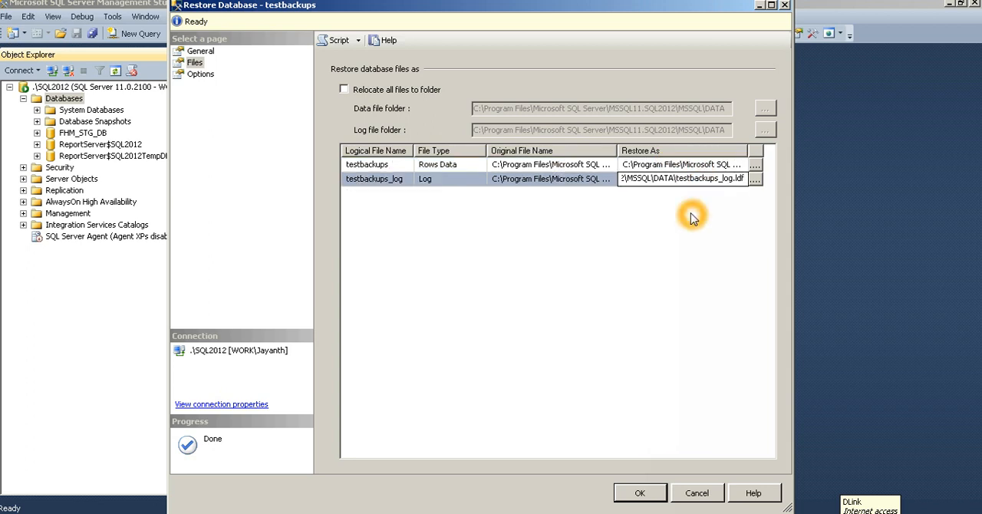
click(692, 214)
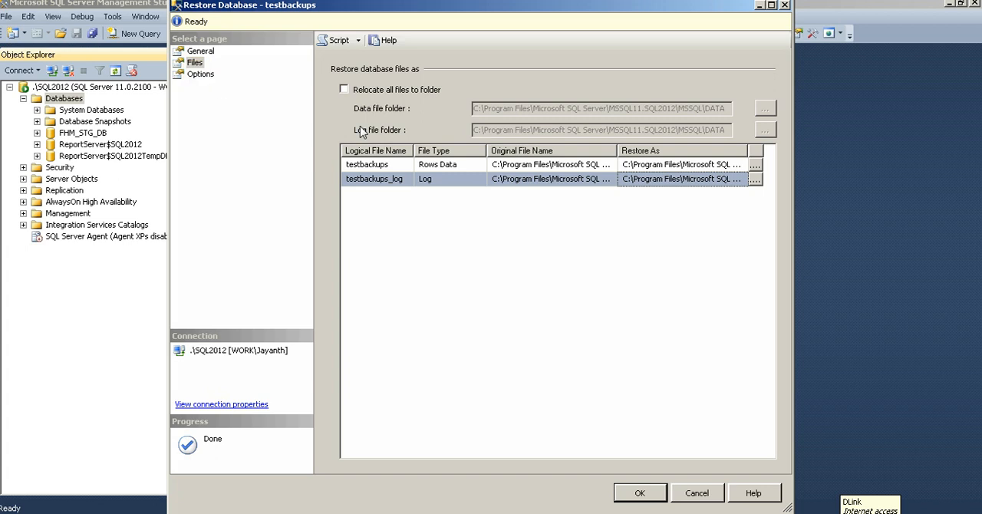
click(714, 166)
key(End)
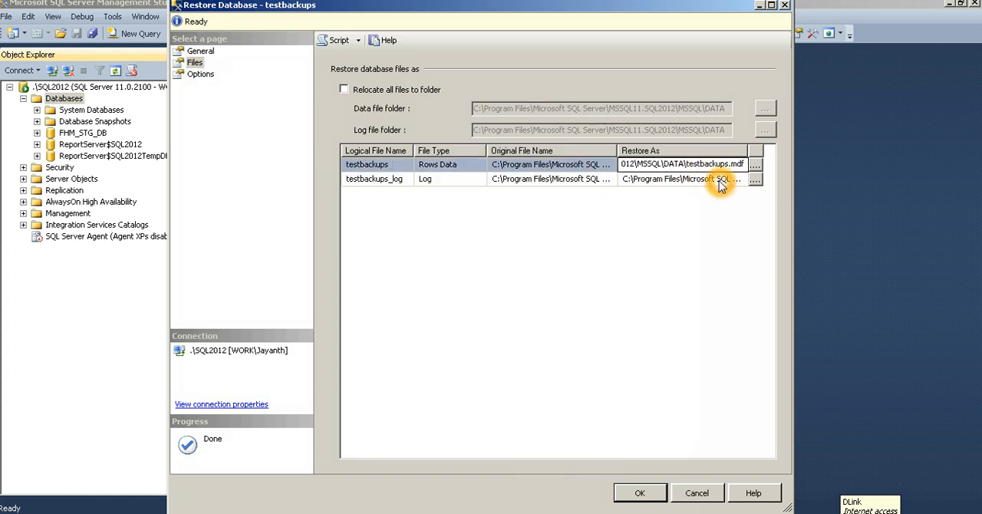
click(706, 218)
In the restore options, turn off overwriting the existing database and set the recovery state to RESTORE WITH STANDBY.
click(184, 75)
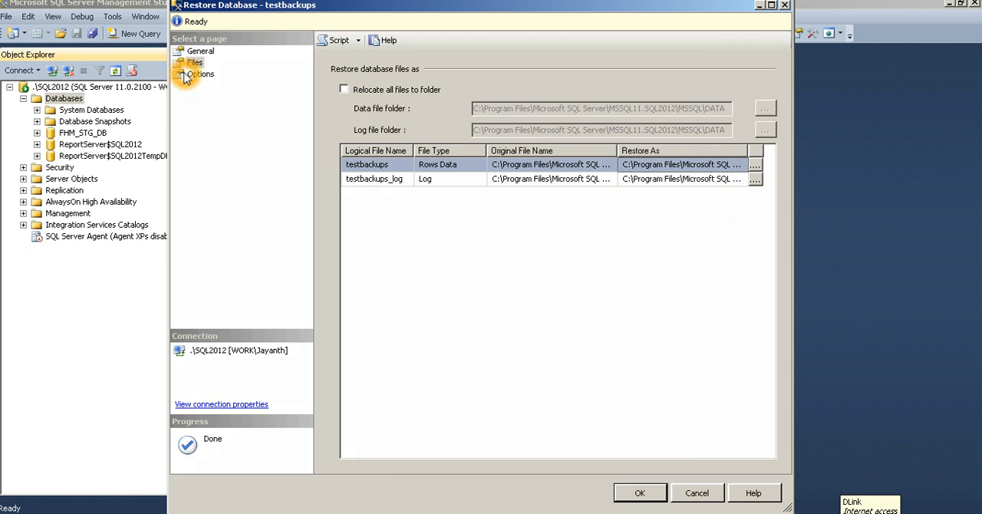
click(201, 74)
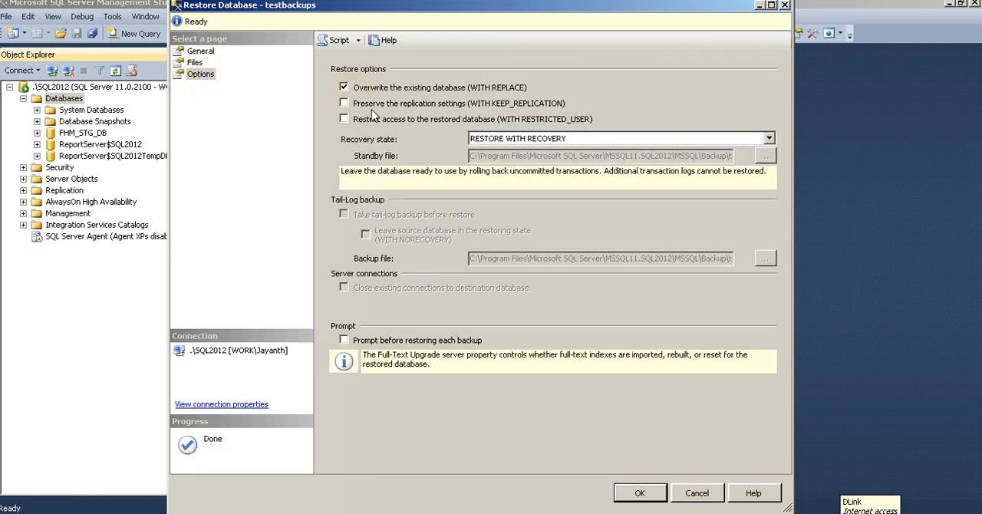
click(345, 87)
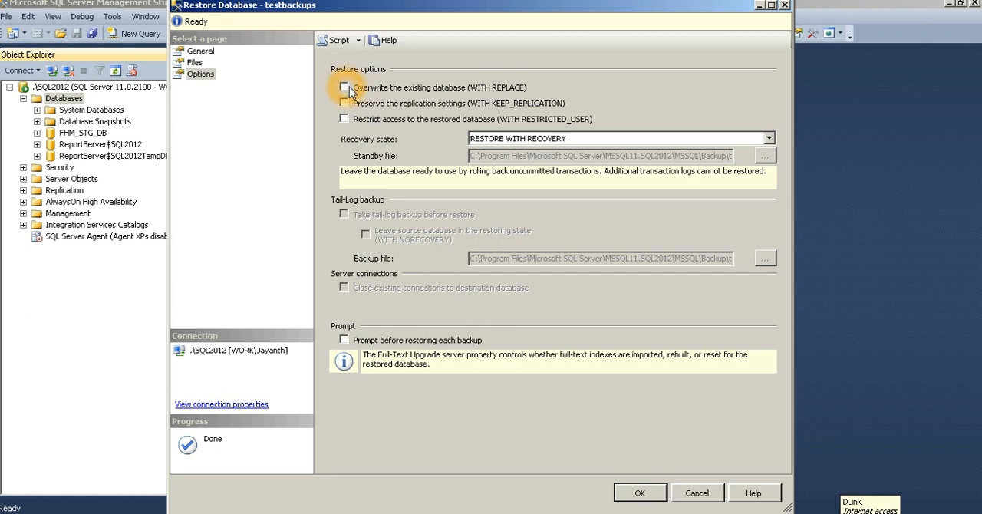
click(598, 144)
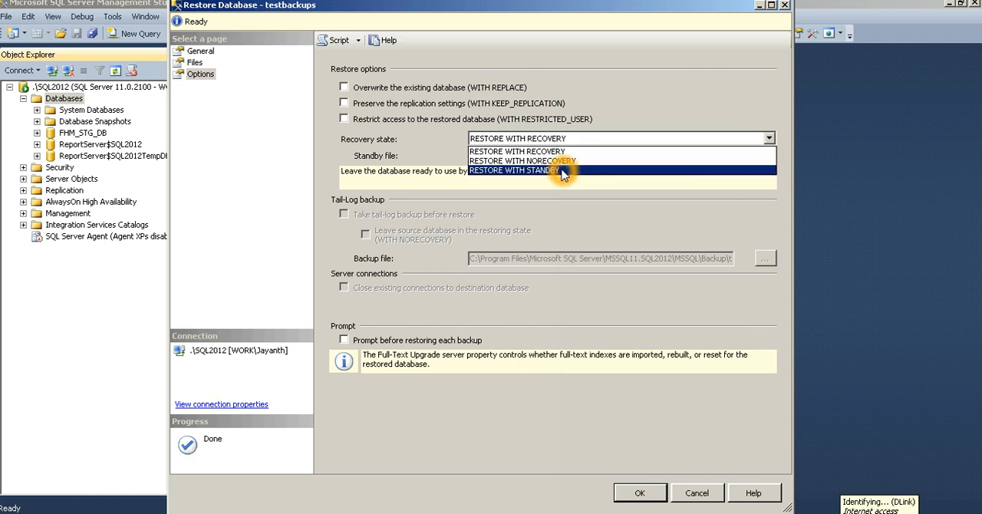
click(568, 169)
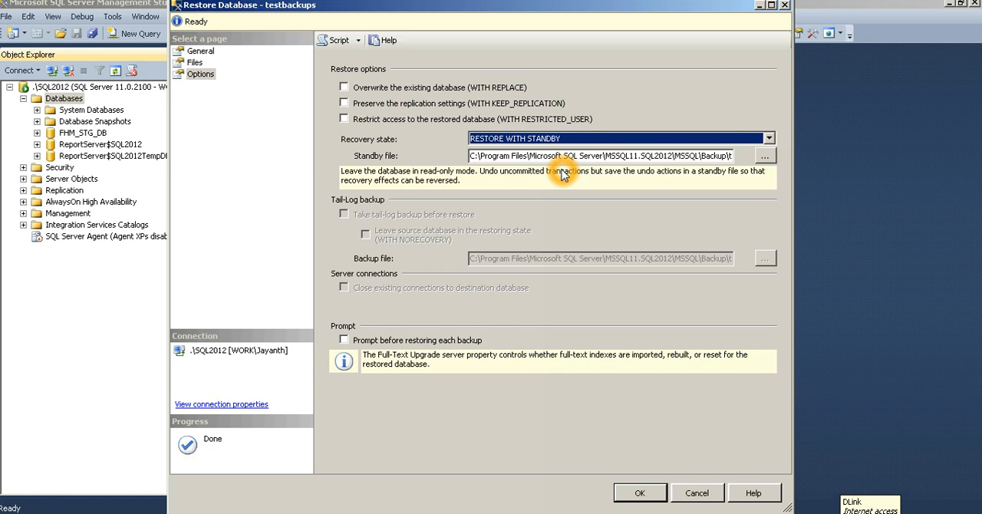
Check the end of the standby file path, run the restore of testbackups and dismiss the completion message.
click(524, 158)
key(End)
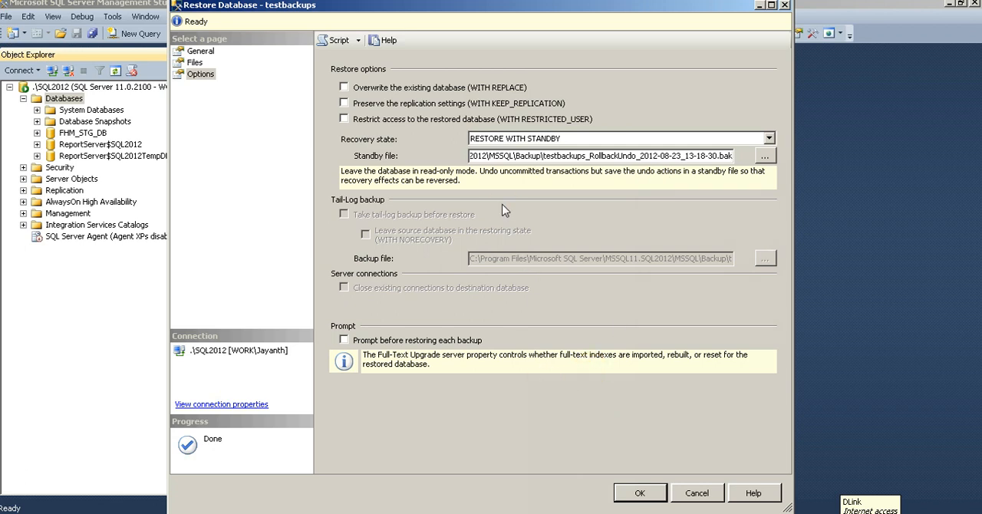
click(563, 155)
click(643, 494)
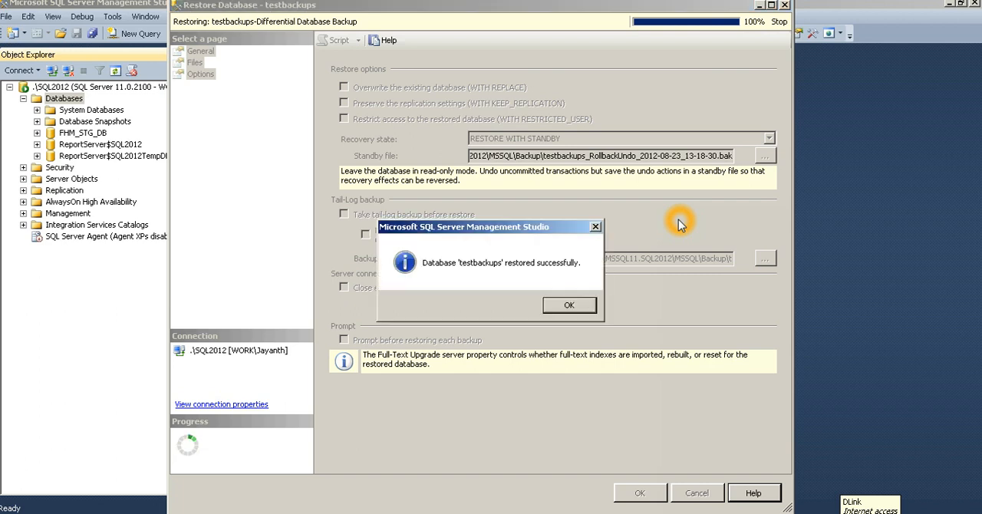
click(570, 306)
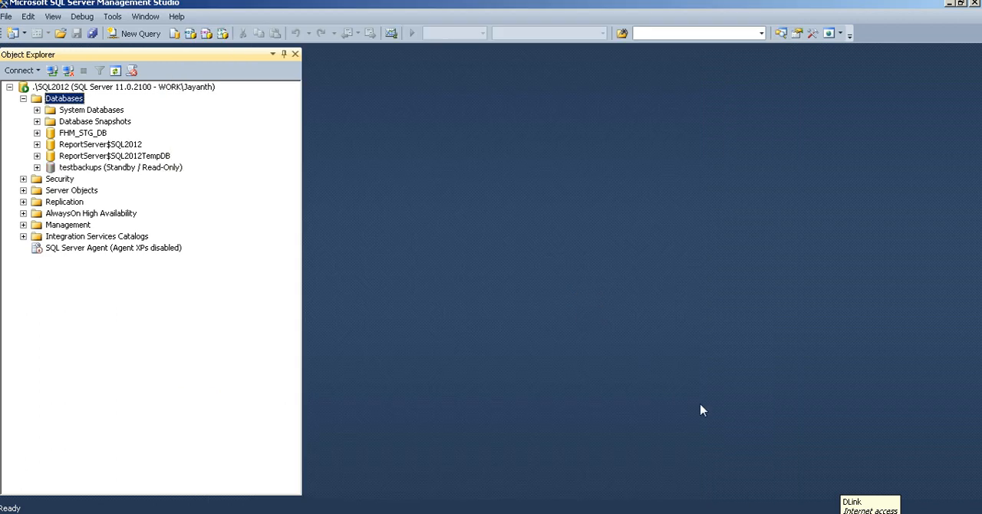
Expand the restored testbackups database and its Tables folder in the object tree.
click(156, 160)
click(151, 168)
click(37, 168)
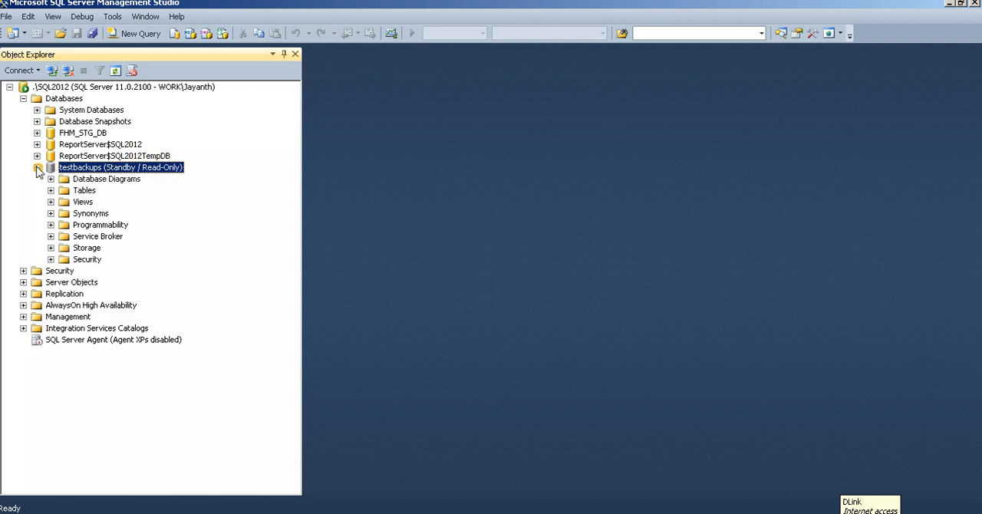
click(178, 169)
click(148, 169)
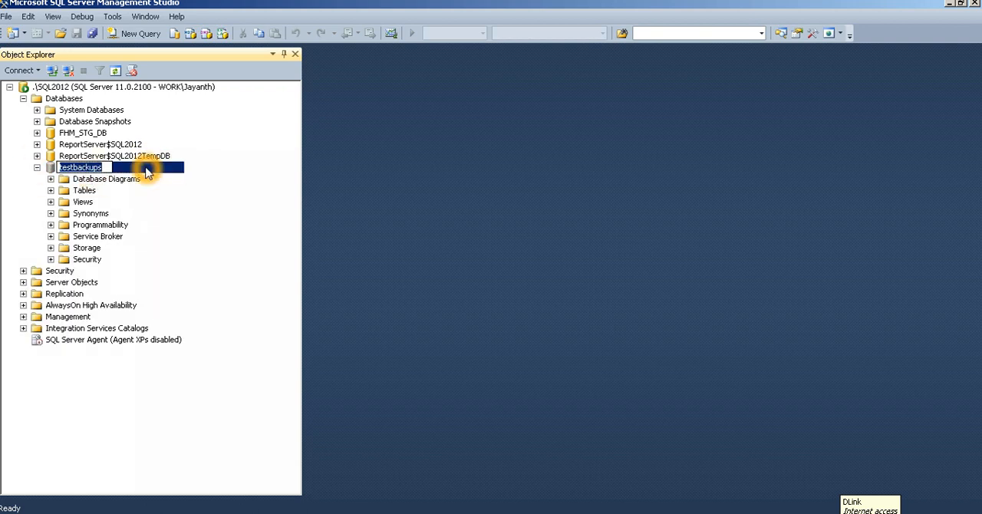
click(144, 207)
click(51, 191)
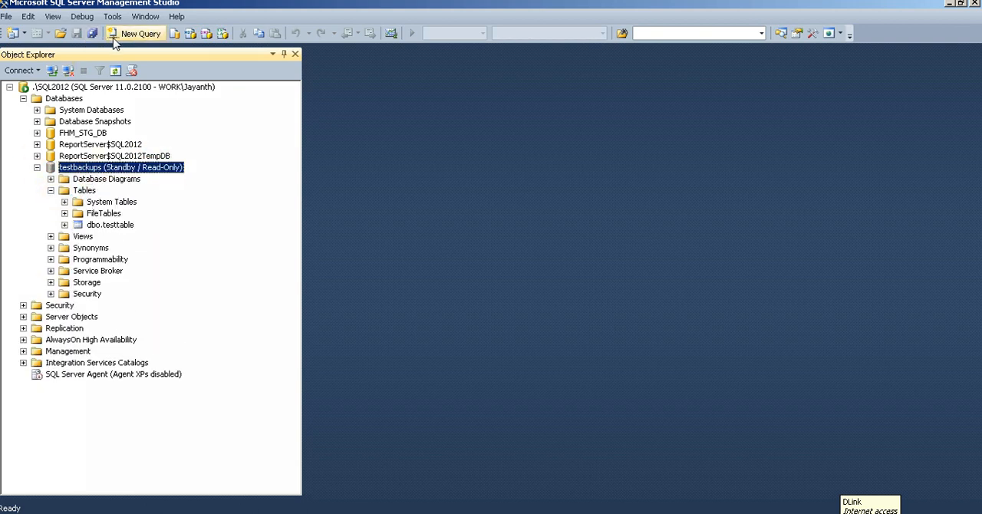
Run the query select * from [dbo].[testtable] in a new query window on testbackups and look through the returned rows.
click(139, 36)
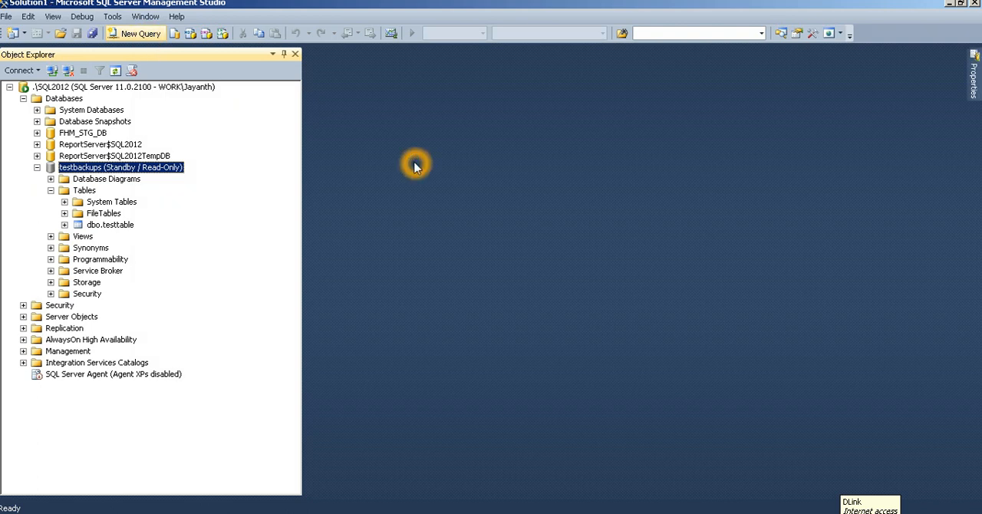
text(select 8 from)
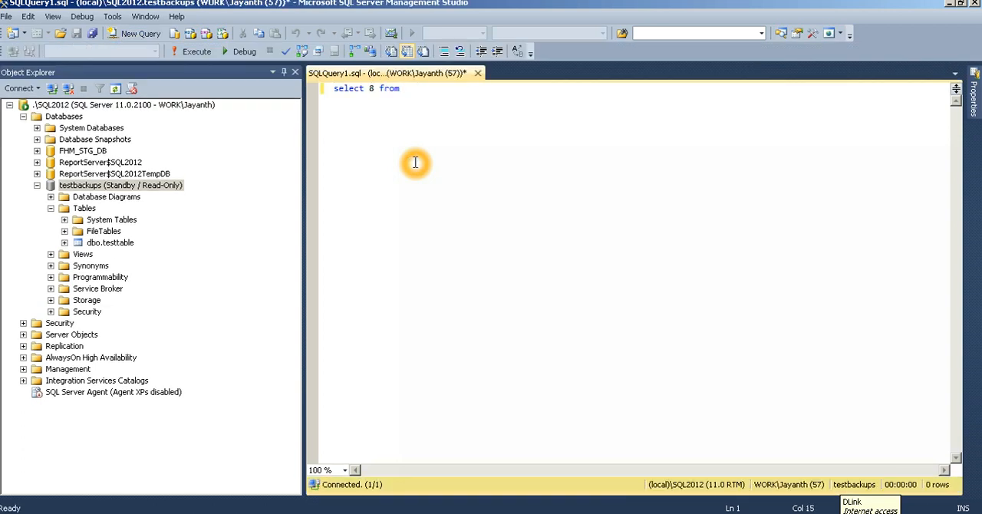
key(BackSpace)
text(*)
drag(85, 244, 528, 147)
click(531, 147)
click(201, 51)
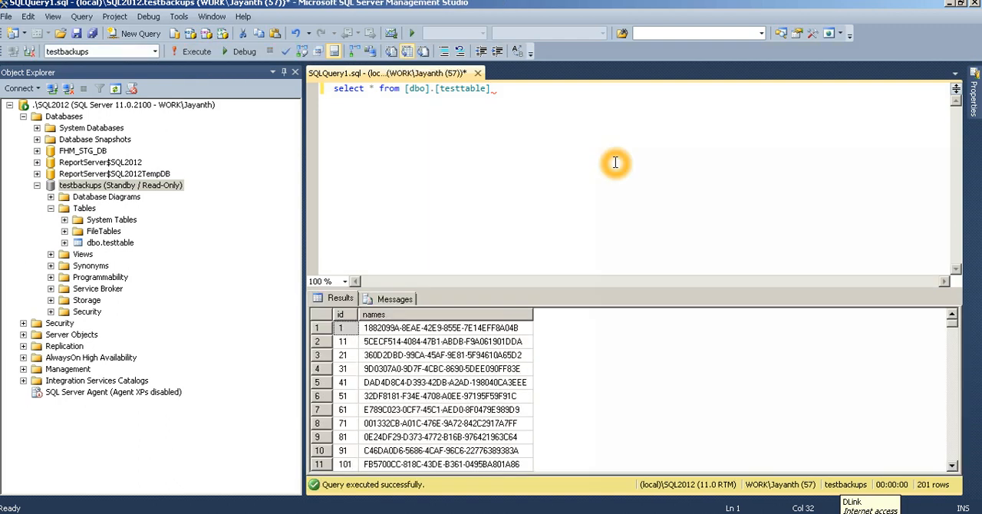
scroll(491, 398, down, 5)
scroll(526, 399, down, 9)
Replace the query with insert into [dbo].[testtable] select 'kahgsdaghsd', try to execute it and read the resulting message.
click(596, 229)
key(ctrl+a)
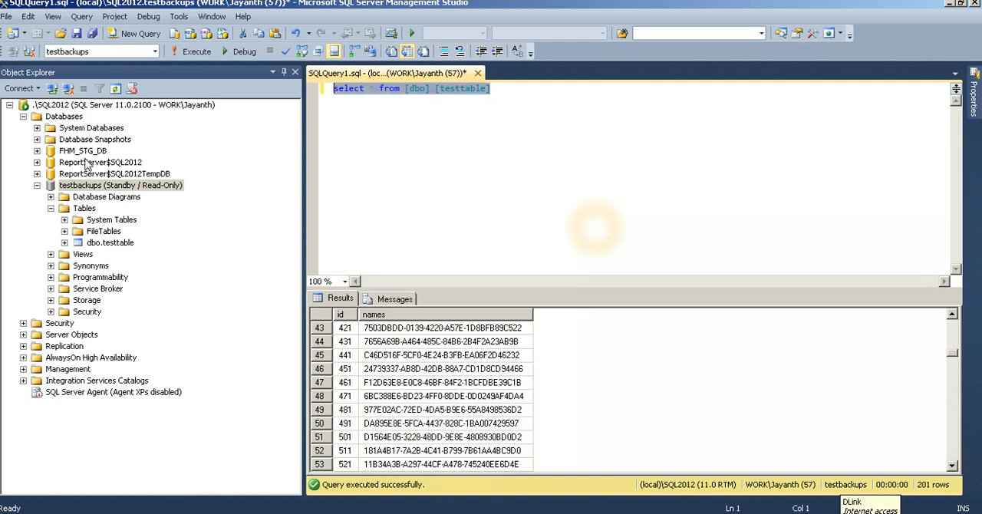
key(Delete)
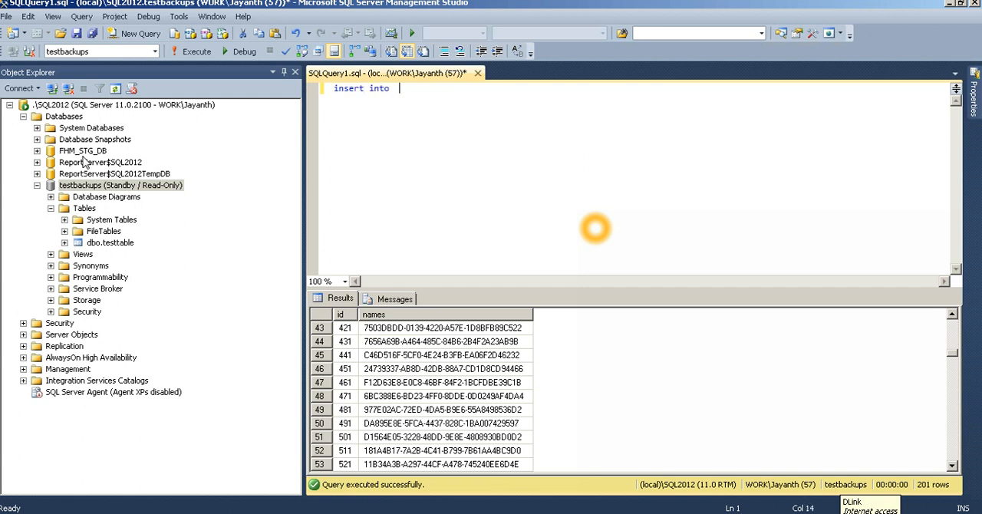
click(165, 186)
drag(109, 243, 568, 157)
key(Return)
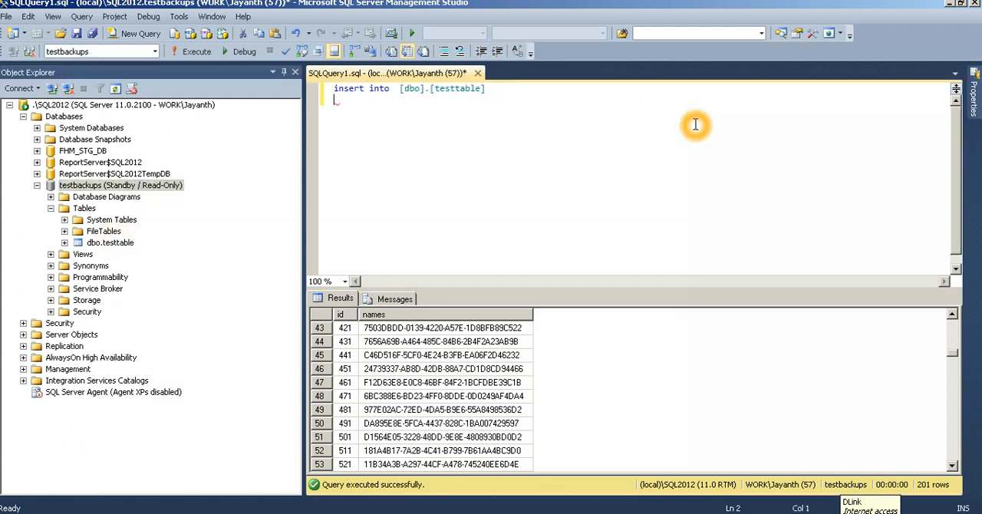
text(select  'kahgsdaghsd')
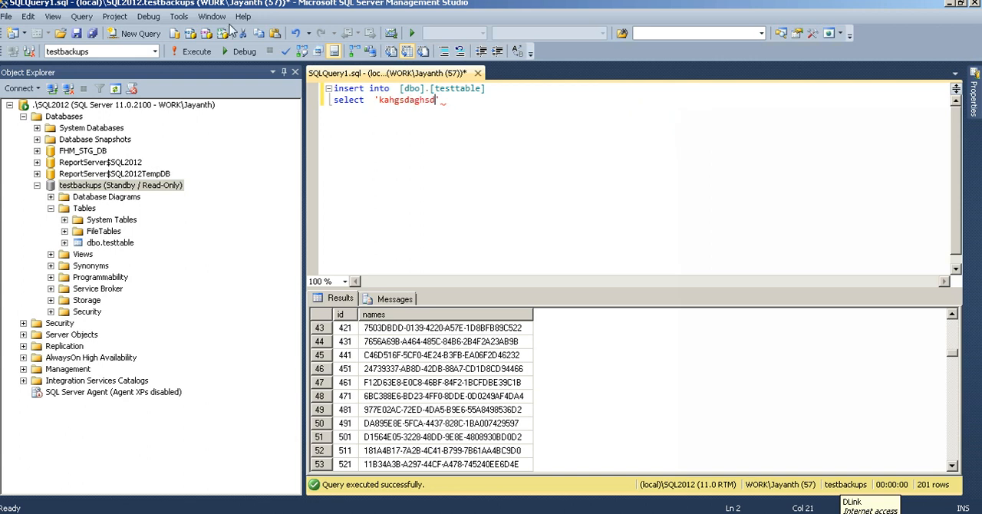
click(189, 59)
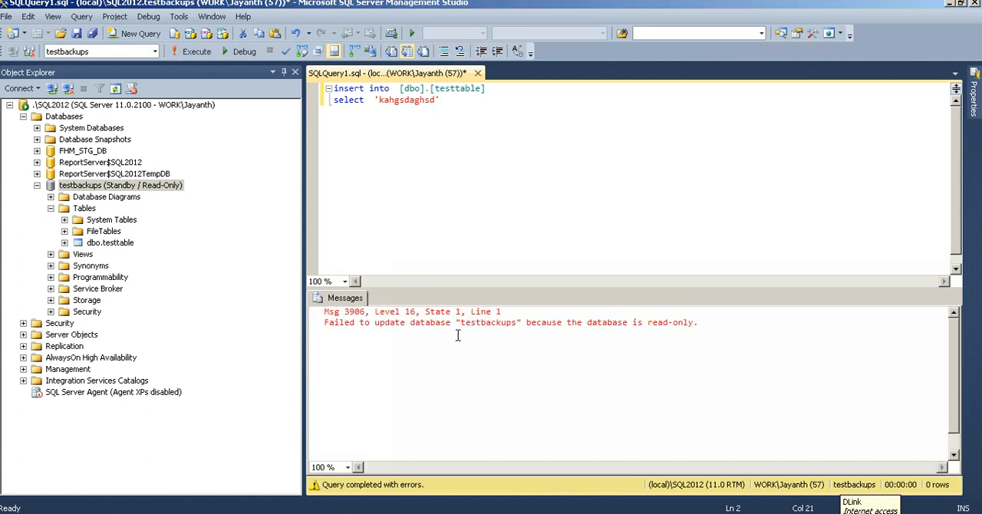
drag(408, 322, 714, 326)
click(723, 393)
Clear the insert statement and close the query window without saving SQLQuery1.sql.
click(597, 183)
key(ctrl+a)
key(Delete)
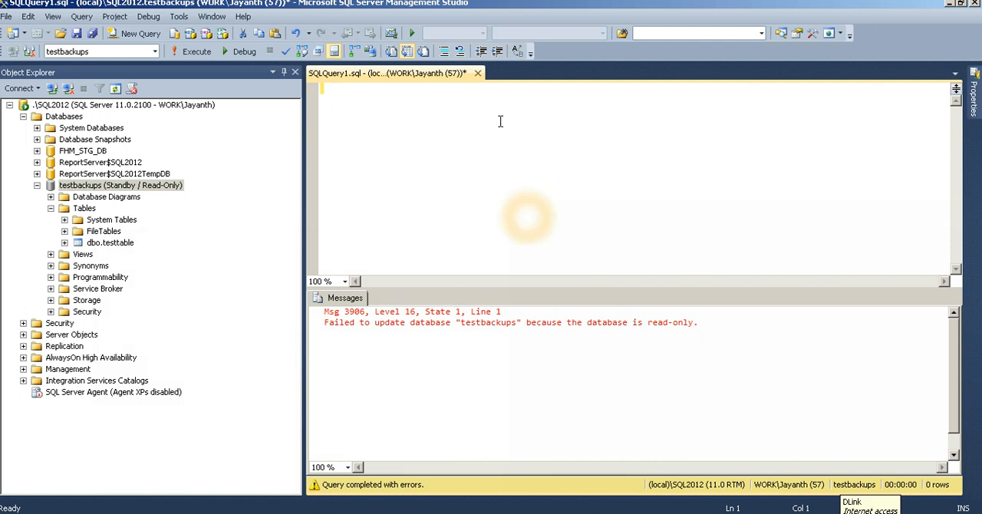
click(477, 74)
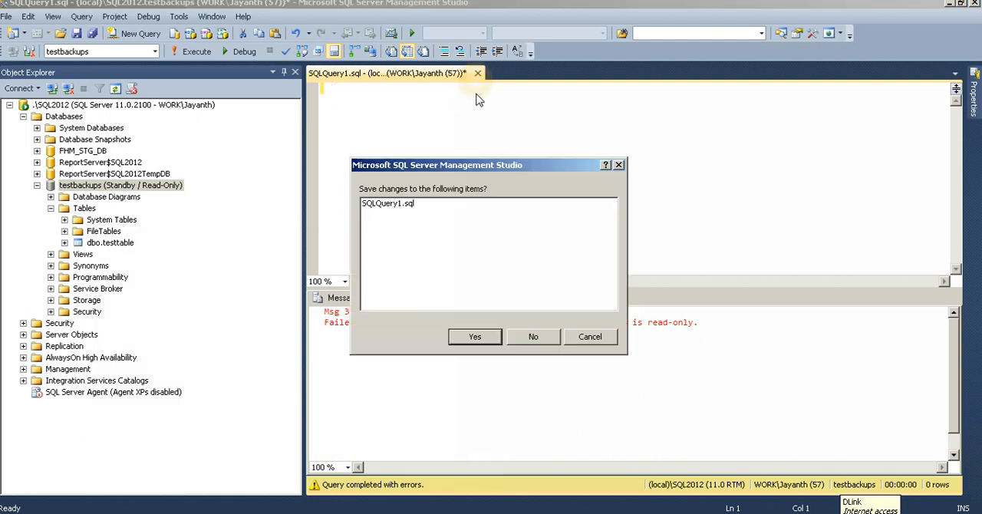
click(530, 335)
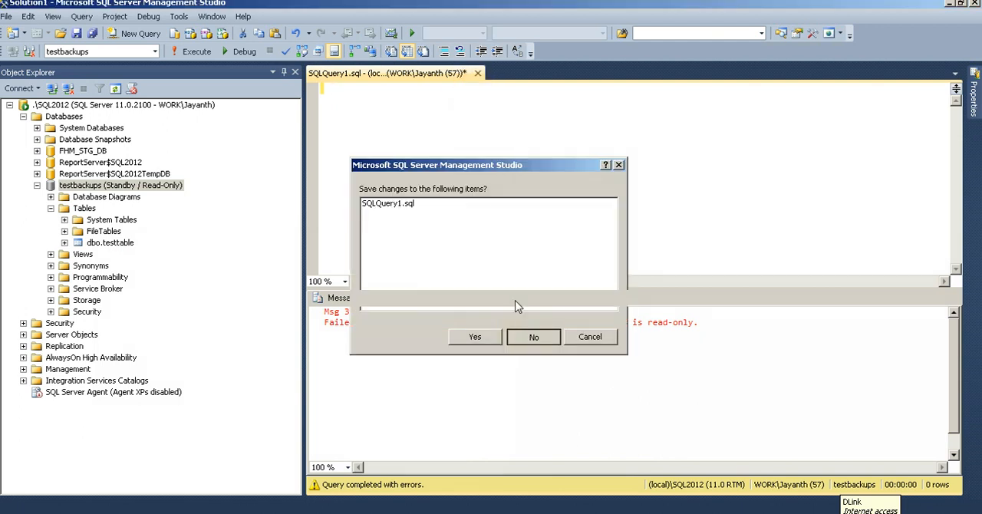
Open the choice of restore types for the testbackups database.
right_click(101, 167)
mouse_move(156, 227)
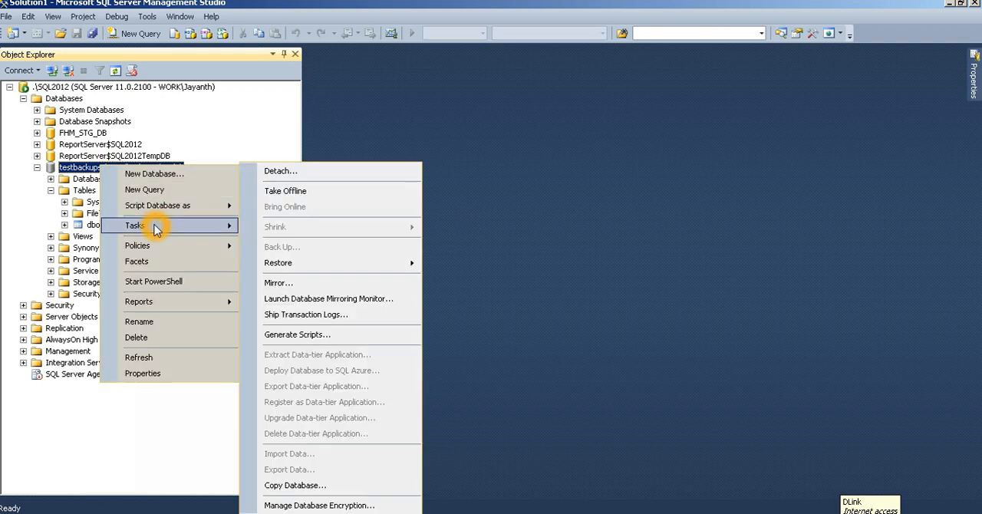
click(297, 265)
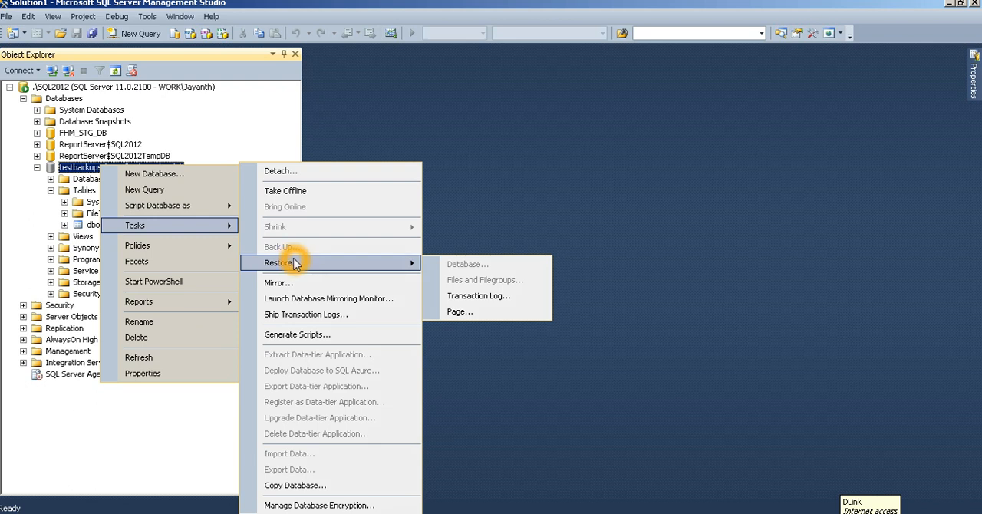